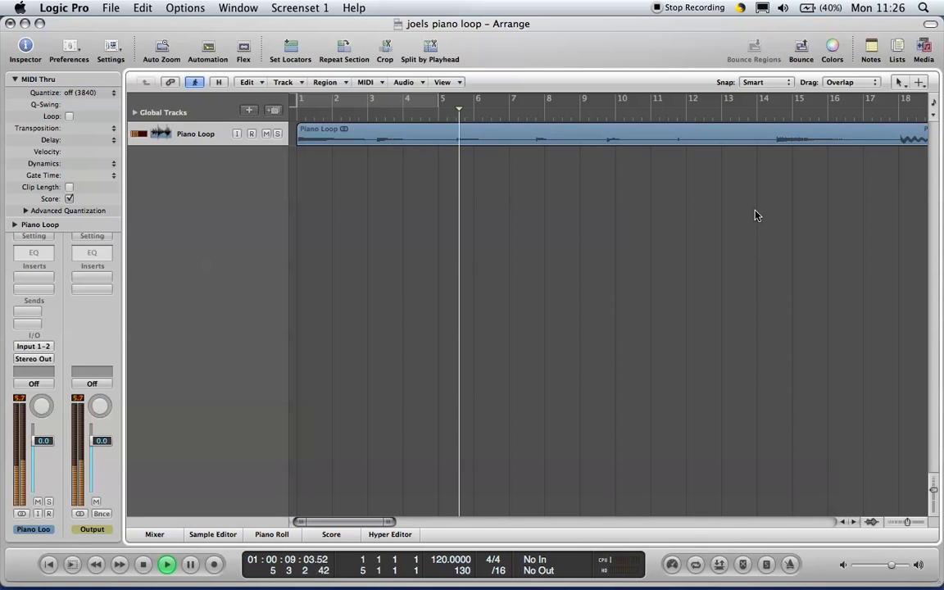
- Stop playback back at the project start and open the Piano Loop region in the Sample Editor
key("space")
key("Return")
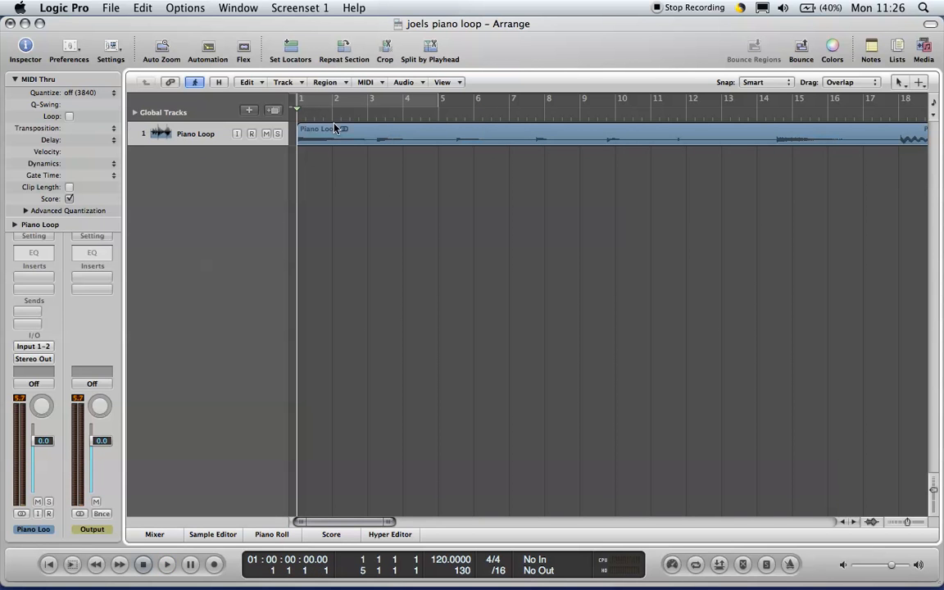
double_click(327, 135)
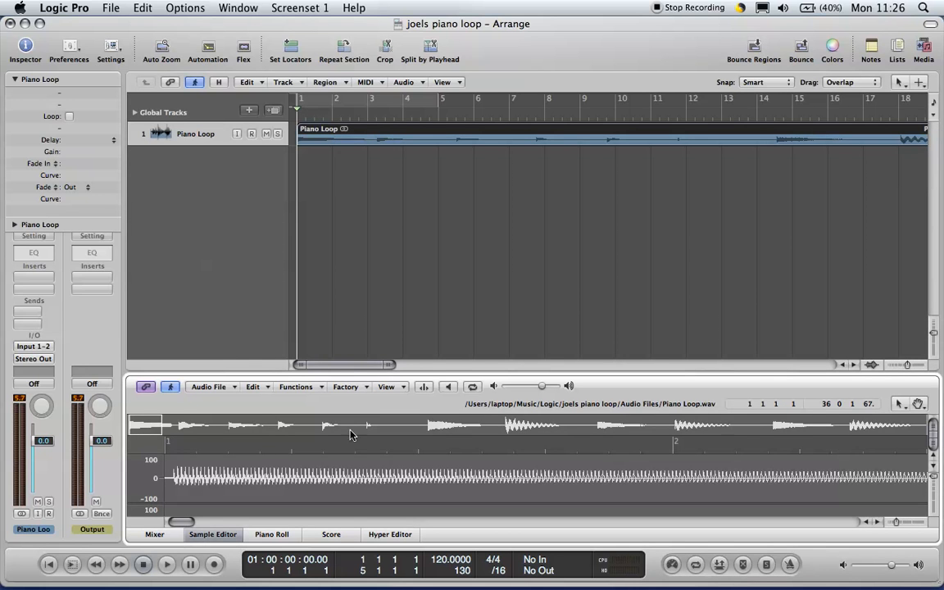
- Audition the Piano Loop waveform from the start of the second note to locate the boundary between the first two notes
left_click(203, 444)
left_click(174, 481)
left_click_drag(173, 480, 720, 489)
left_click(719, 490)
key("alt+space")
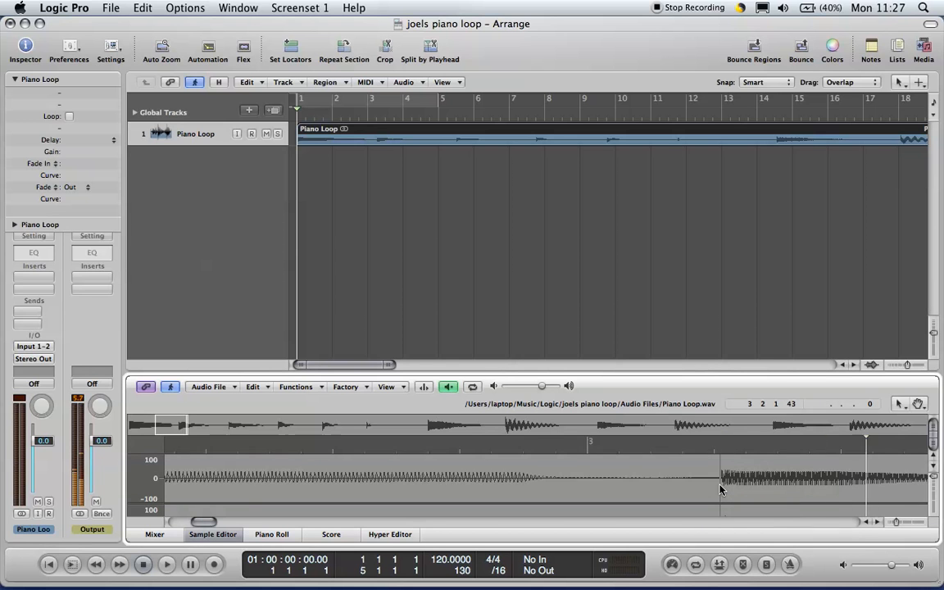
key("alt+space")
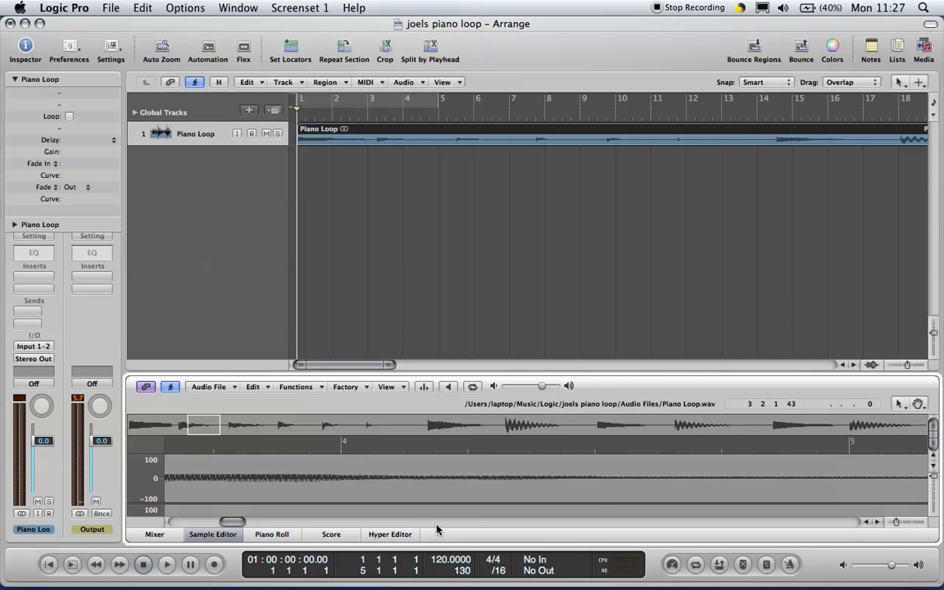
- Select the first note up to just before the second attack and start saving the selection into the Desktop's joels piano folder
left_click_drag(227, 525, 137, 533)
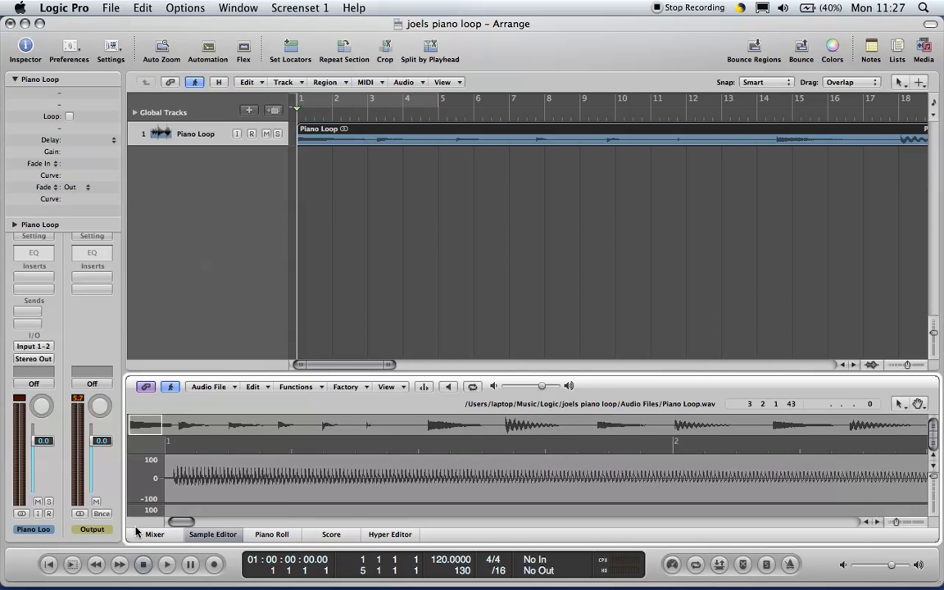
left_click_drag(172, 483, 884, 482)
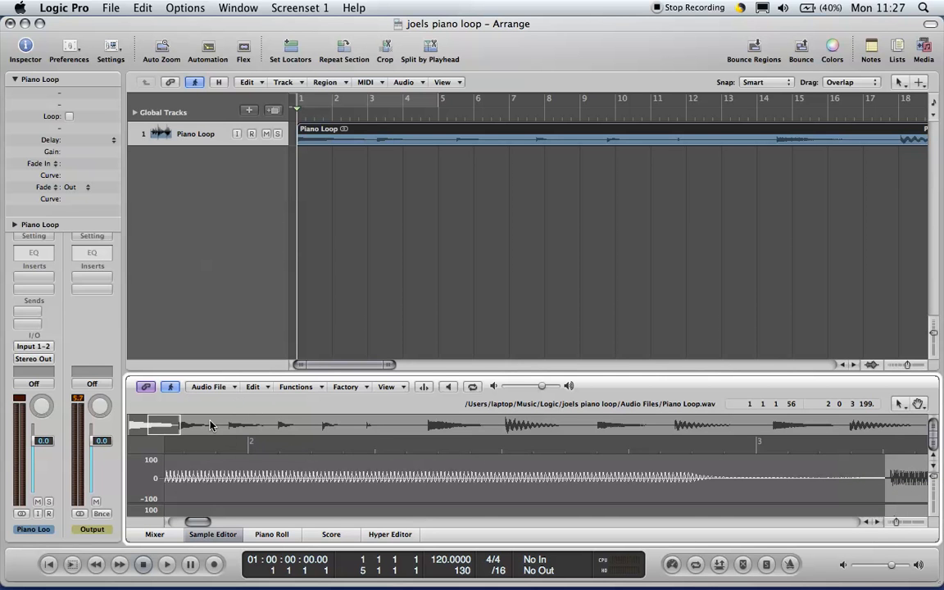
left_click(210, 387)
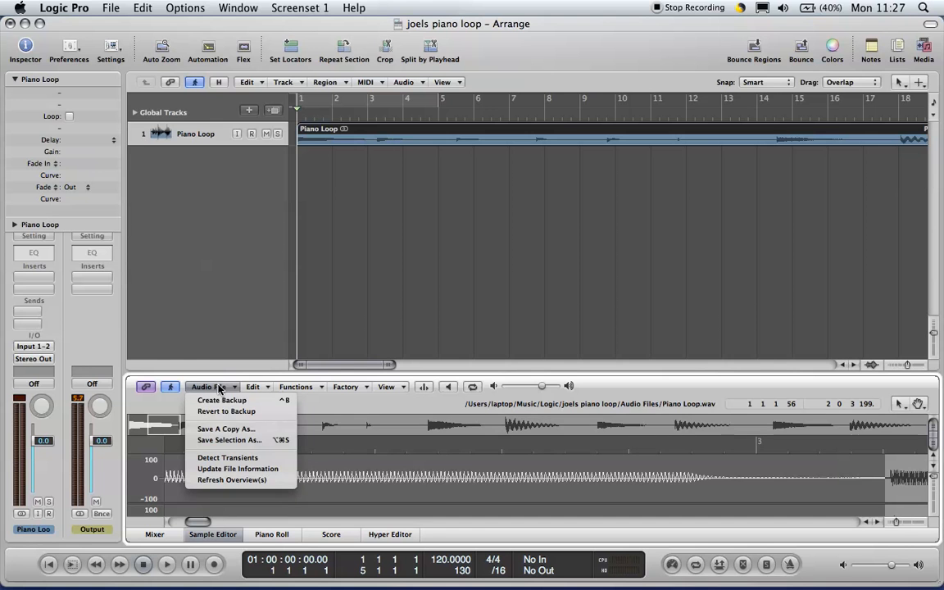
left_click(242, 441)
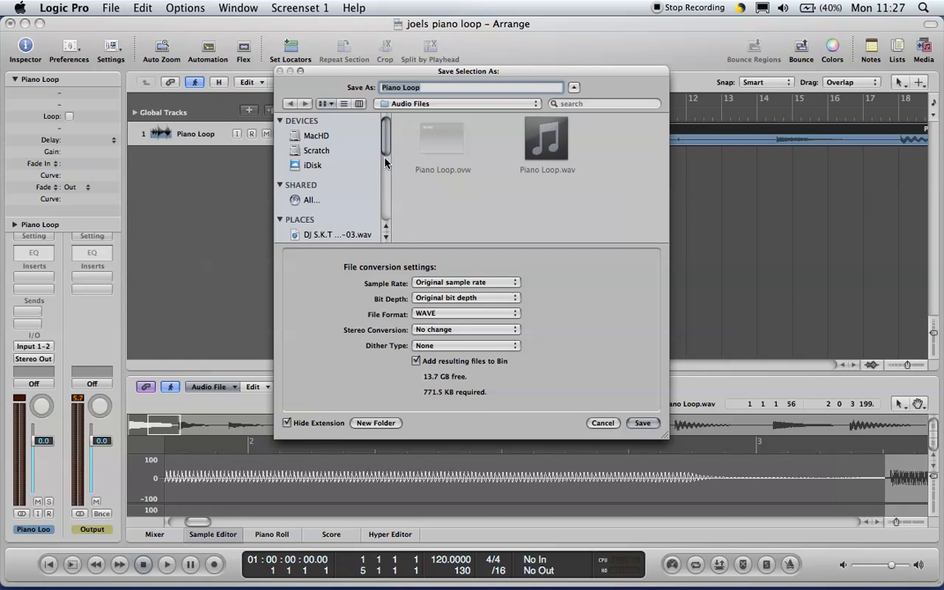
left_click_drag(387, 146, 387, 172)
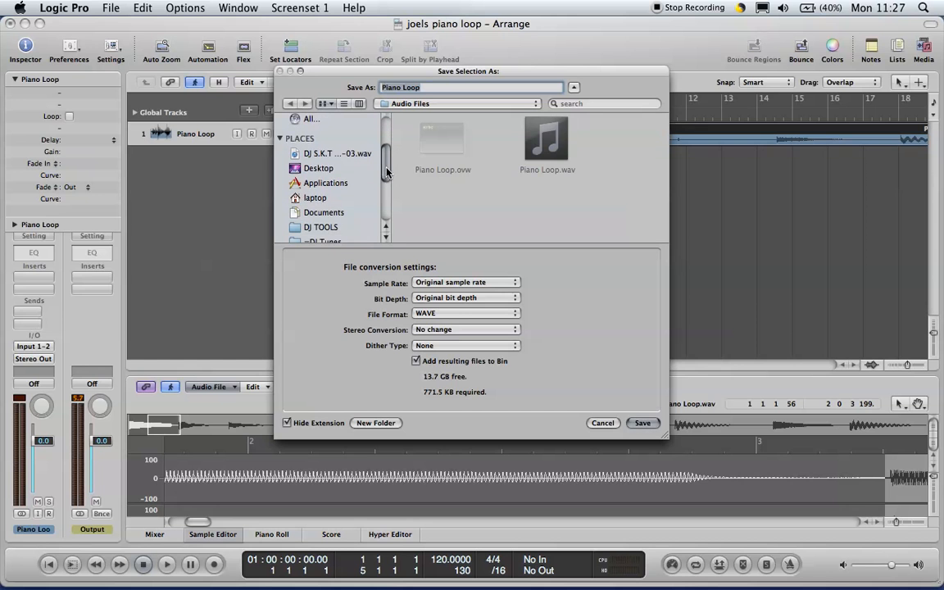
left_click(319, 168)
left_click_drag(666, 131, 657, 184)
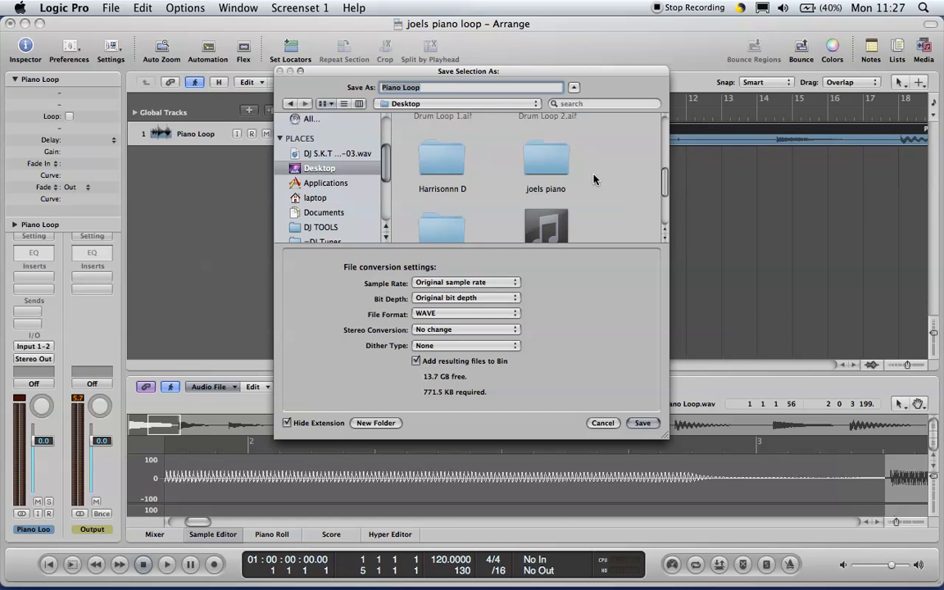
left_click(534, 175)
double_click(534, 175)
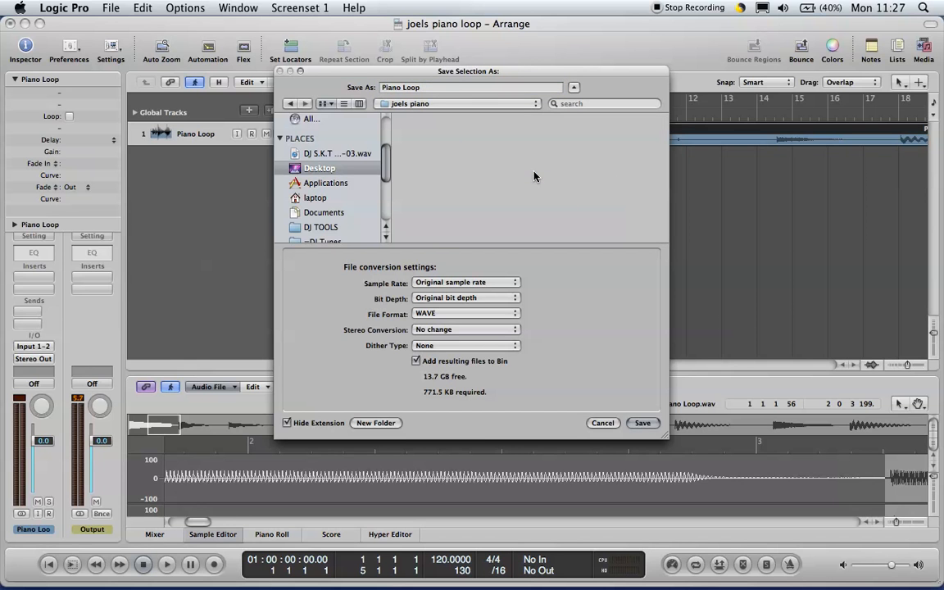
- Name the selection file note c1 and save it as a WAVE file with the original sample rate and bit depth
left_click(385, 88)
key("BackSpace")
type("not")
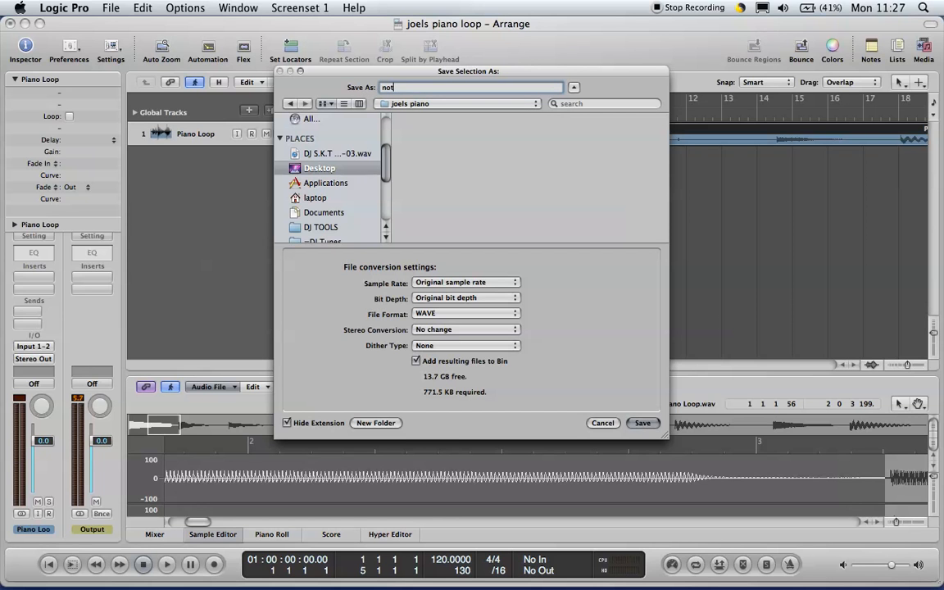
type("e 1")
key("BackSpace")
type("c1")
left_click(647, 424)
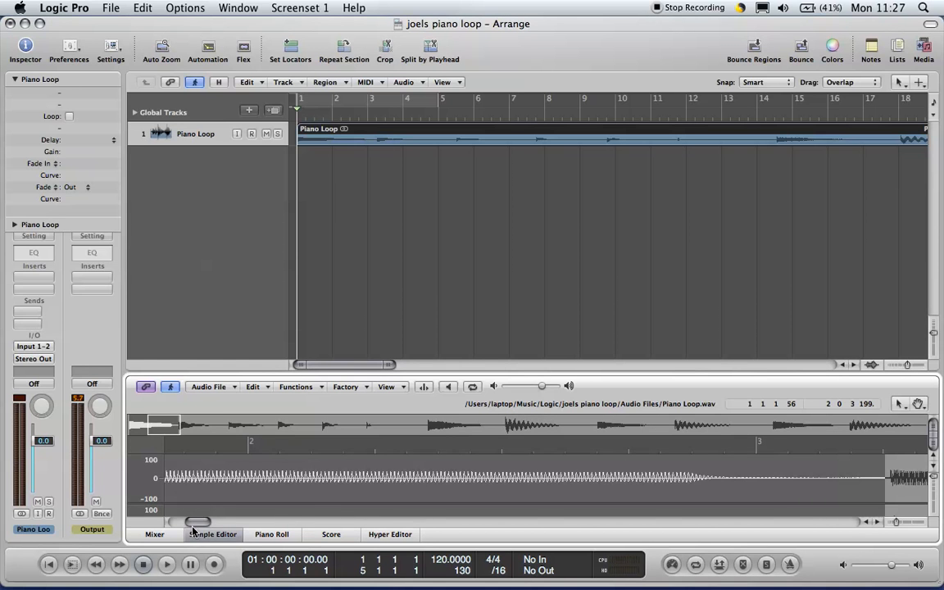
- Select and audition the second note up to the third attack, and save the selection as note c2 in the joels piano folder
left_click_drag(198, 523, 218, 529)
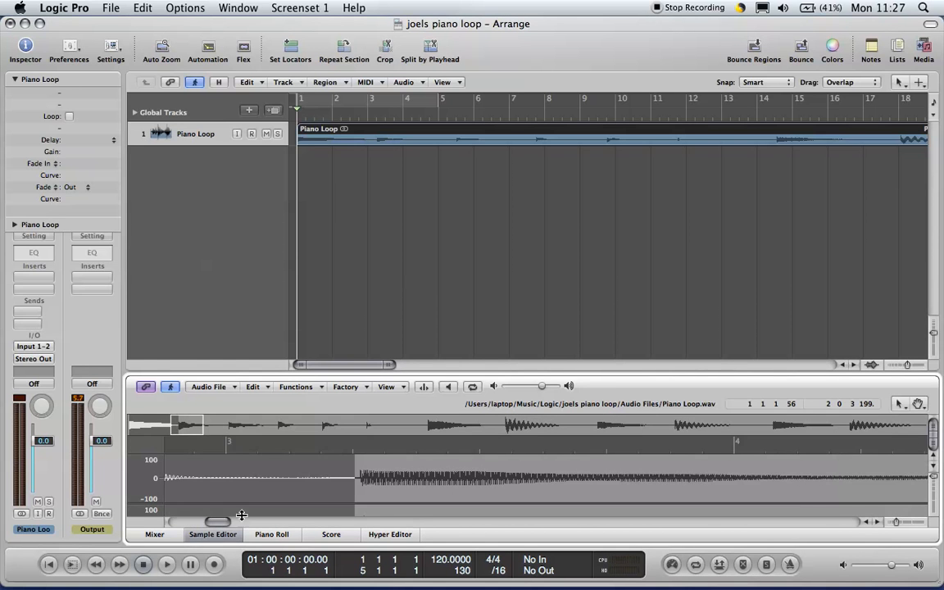
left_click(339, 478)
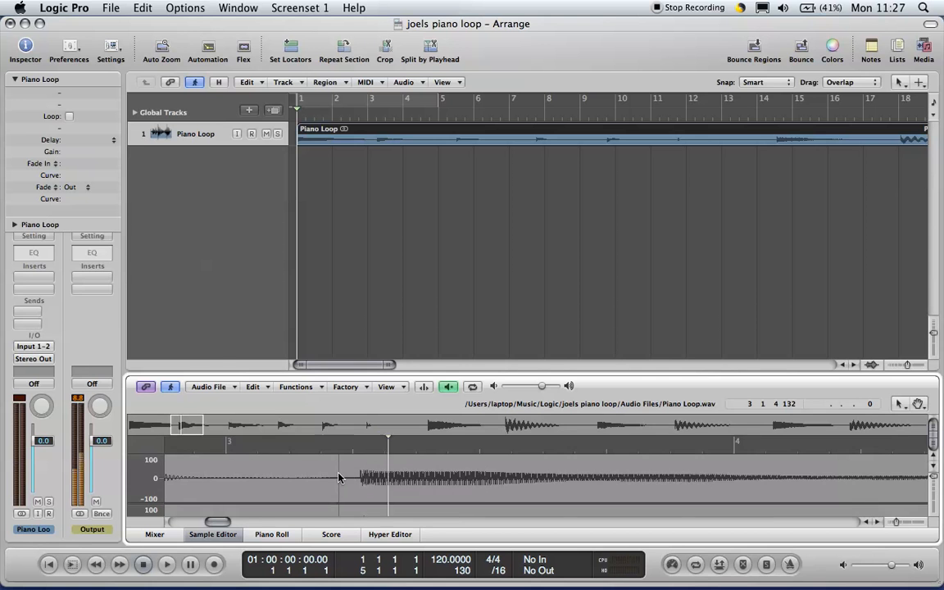
left_click_drag(359, 478, 790, 492)
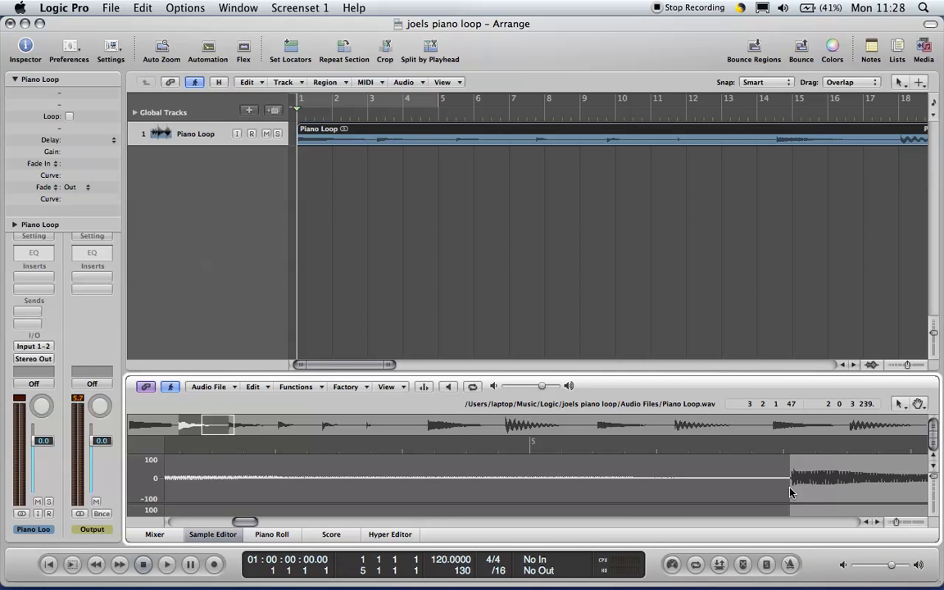
key("alt+space")
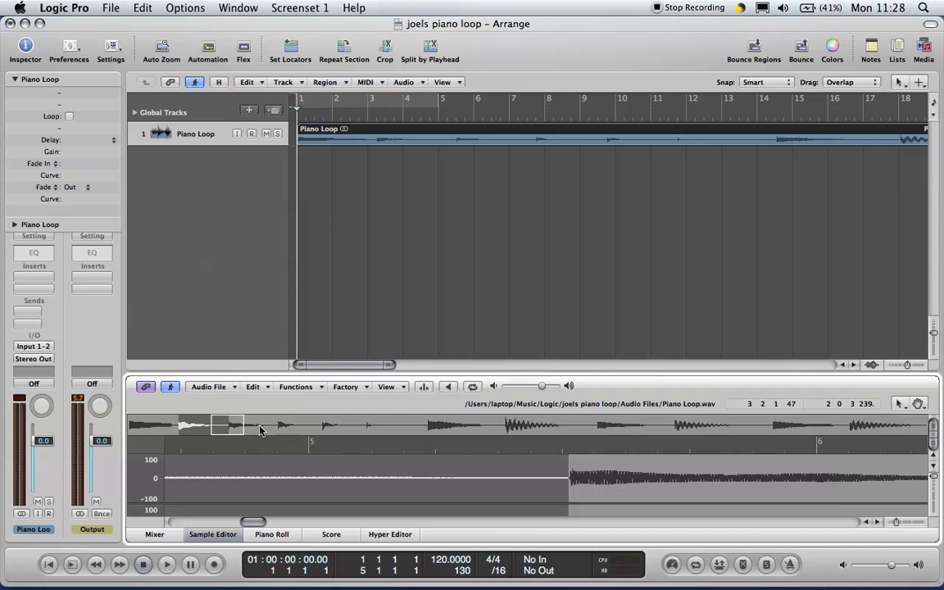
left_click(197, 387)
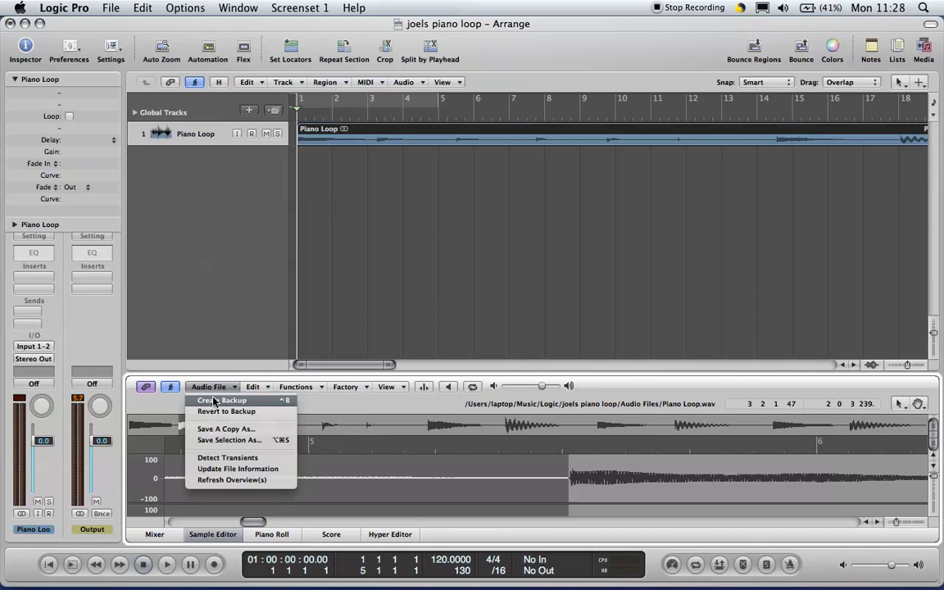
left_click(229, 441)
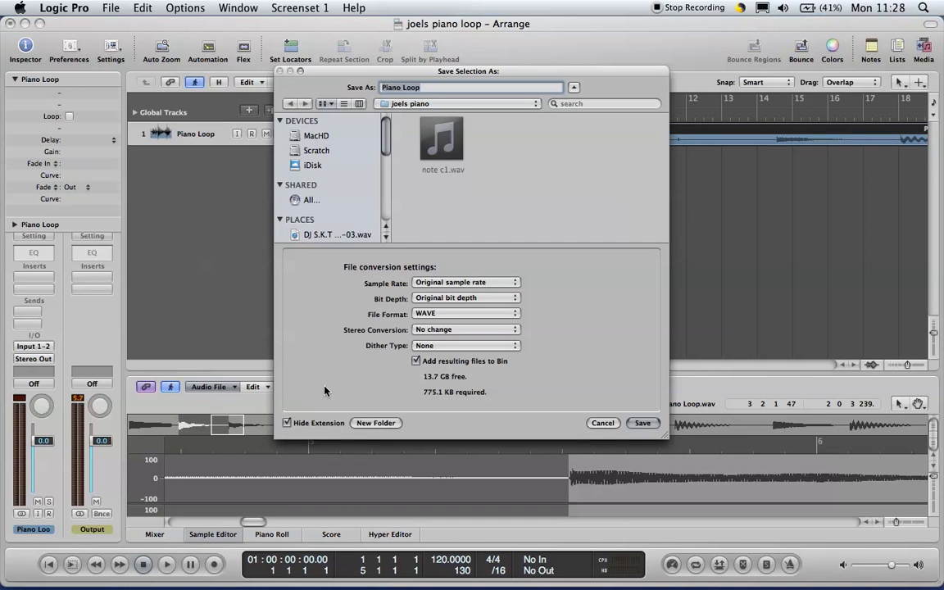
type("note c2")
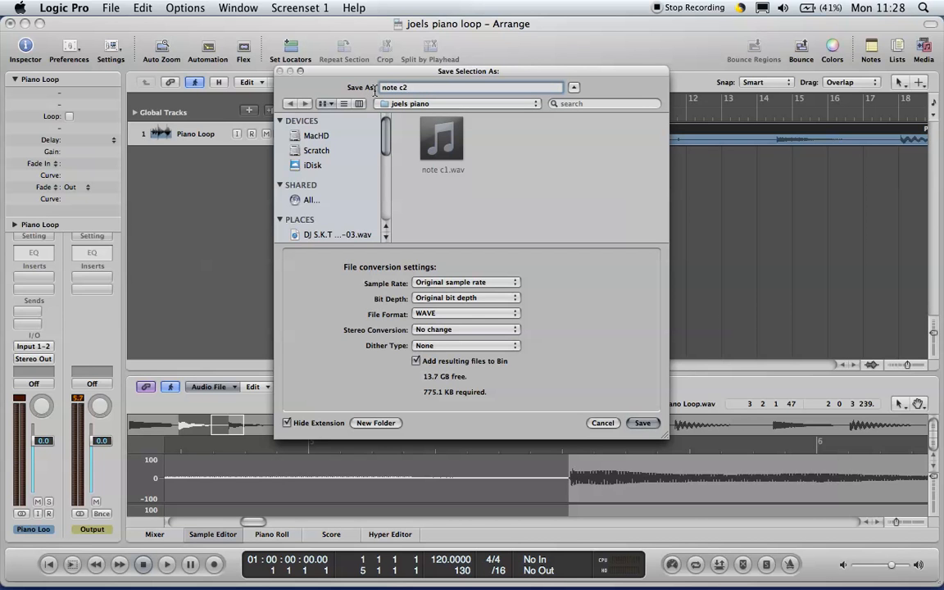
left_click(644, 422)
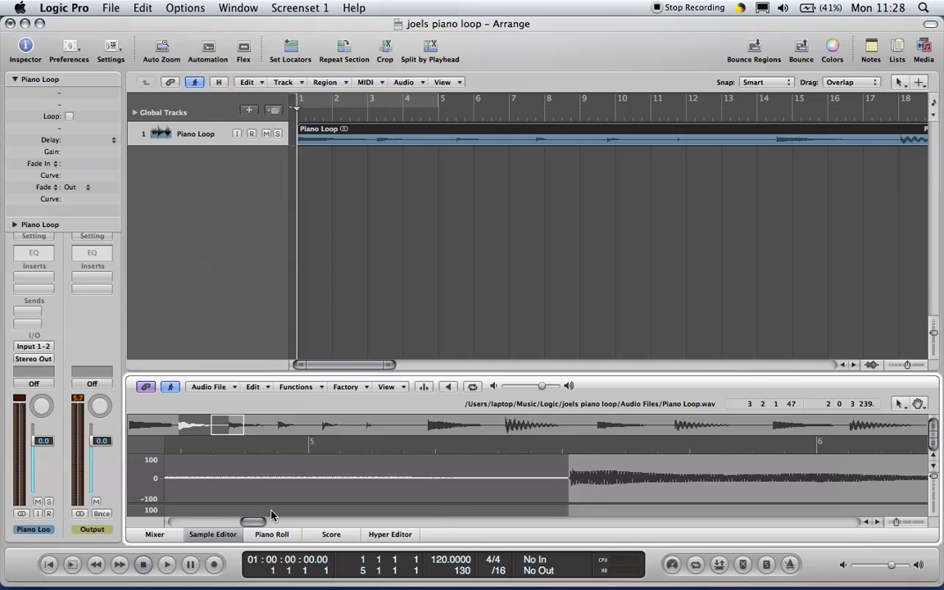
- Select the third note up to the start of the fourth and save the selection as note c3 in the joels piano folder
left_click_drag(256, 521, 266, 522)
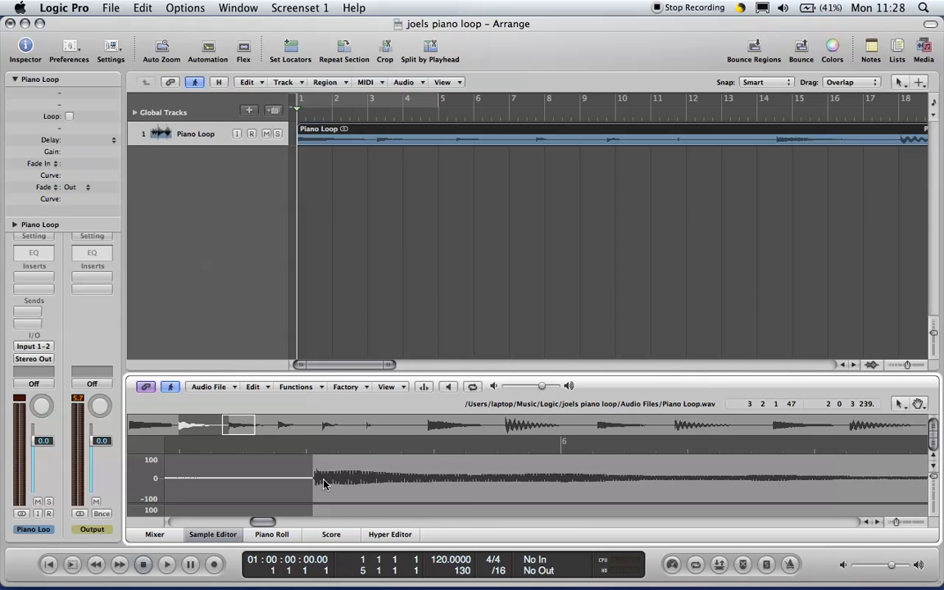
left_click_drag(314, 483, 792, 490)
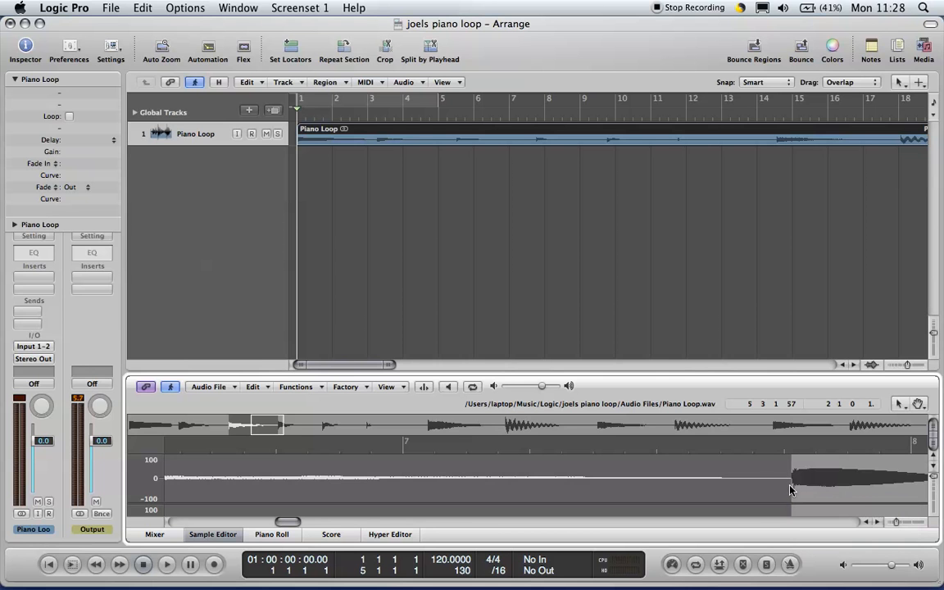
left_click(206, 386)
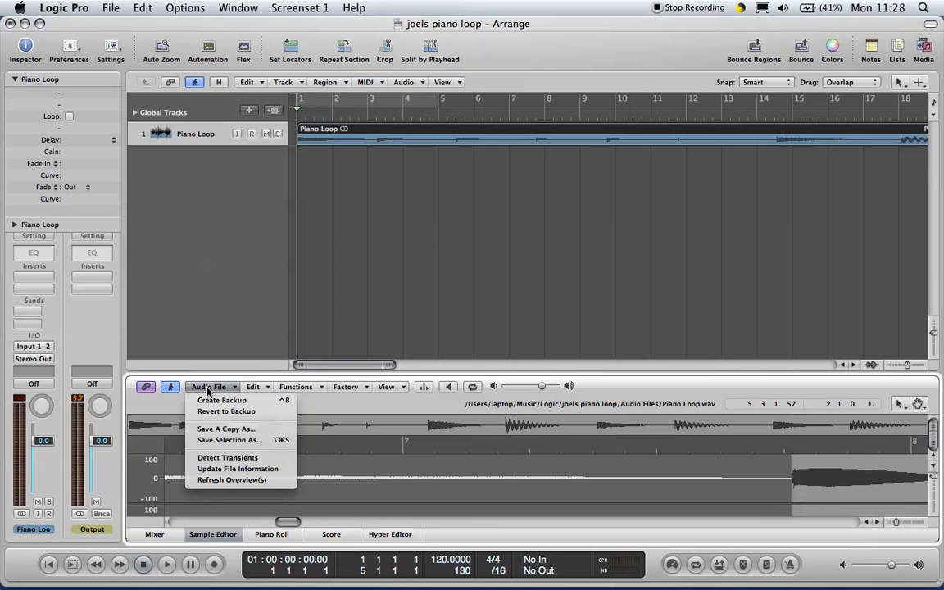
left_click(231, 439)
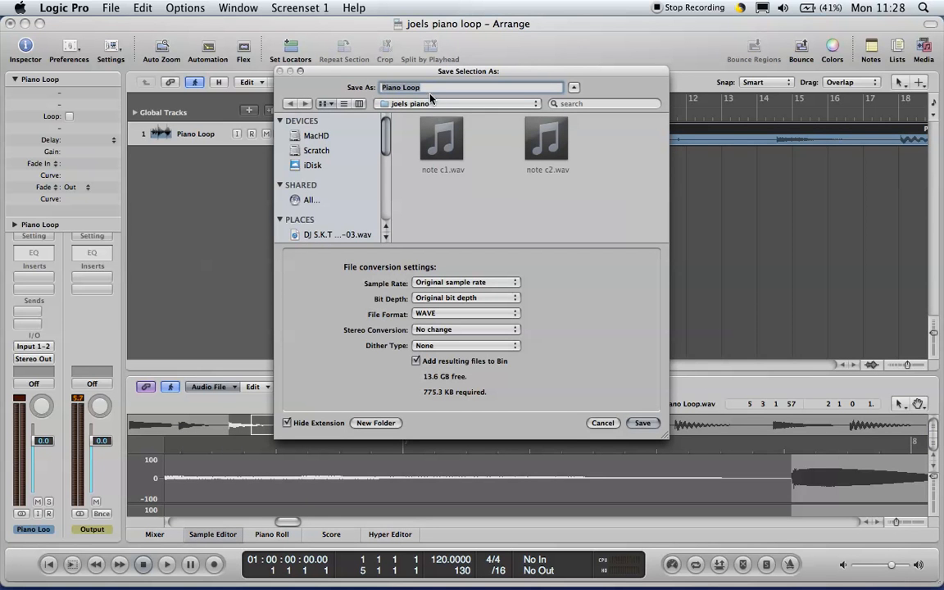
key("BackSpace")
type("note c3")
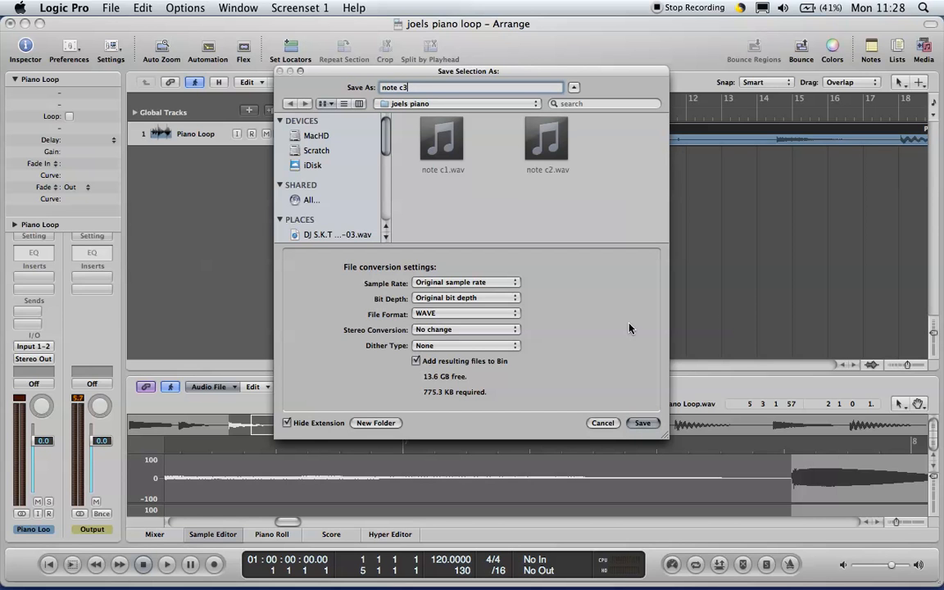
left_click(642, 423)
- Audition the fourth note, select it up to the fifth attack, and save the selection as note c4 in the joels piano folder
key("space")
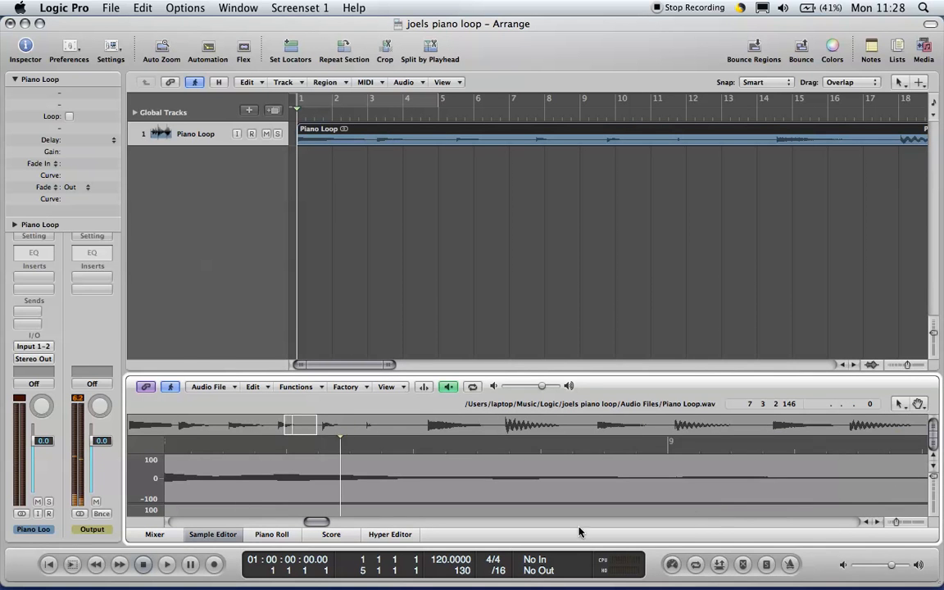
key("space")
left_click_drag(326, 524, 315, 524)
left_click_drag(284, 482, 760, 492)
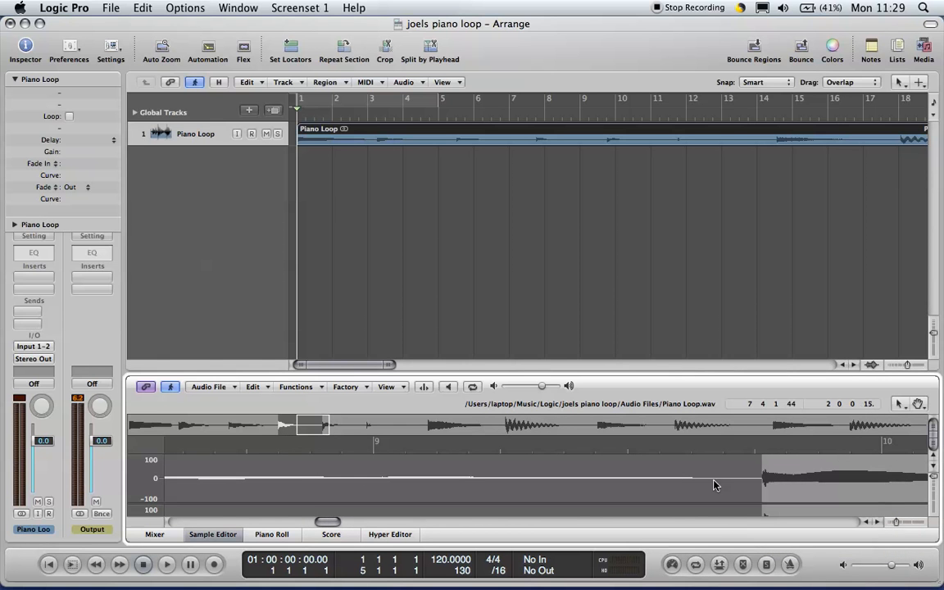
left_click(210, 388)
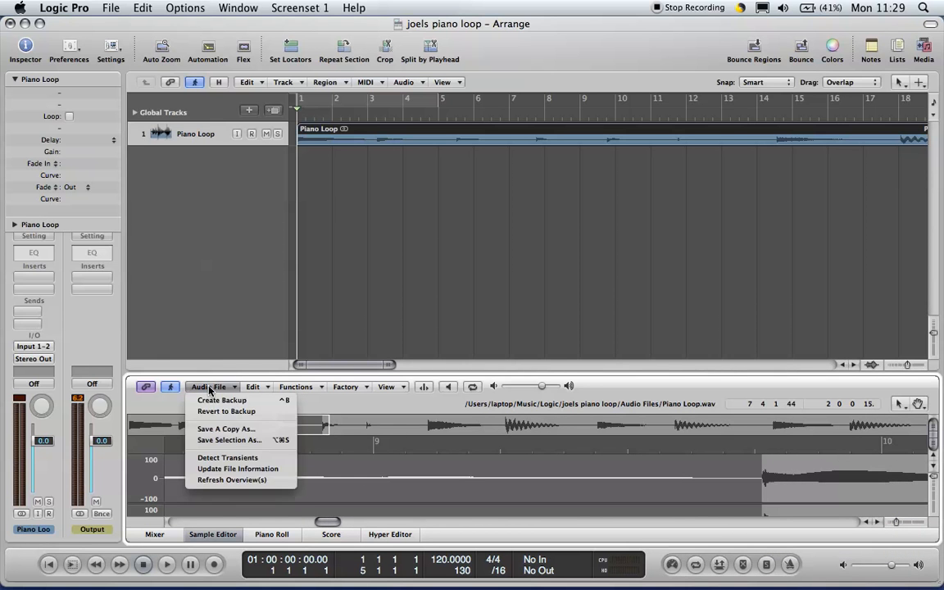
left_click(242, 441)
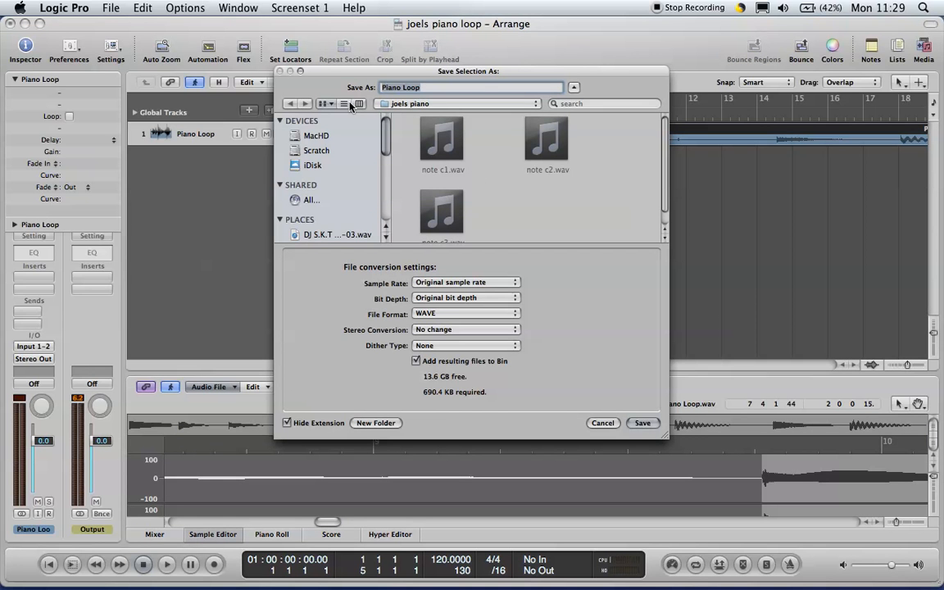
type("note")
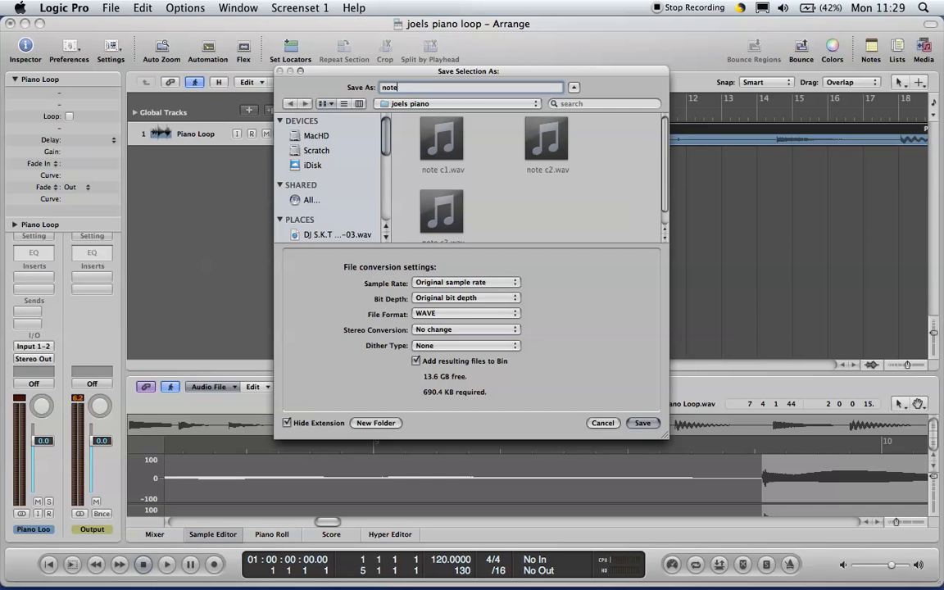
type(" c4")
left_click(642, 422)
- Audition the fifth note and select it from its attack up to the start of the sixth note
left_click_drag(327, 523, 338, 523)
left_click(456, 484)
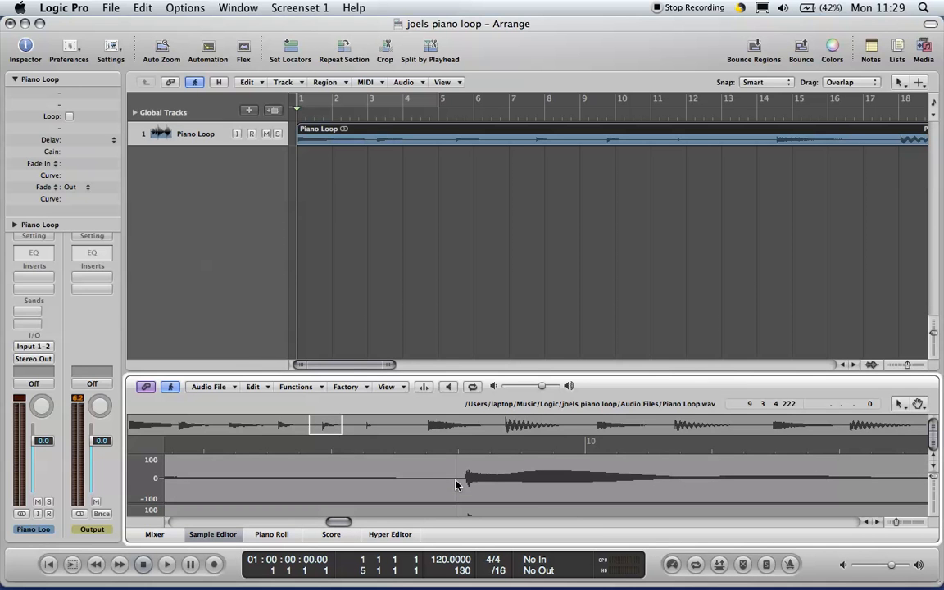
key("space")
left_click_drag(463, 481, 725, 497)
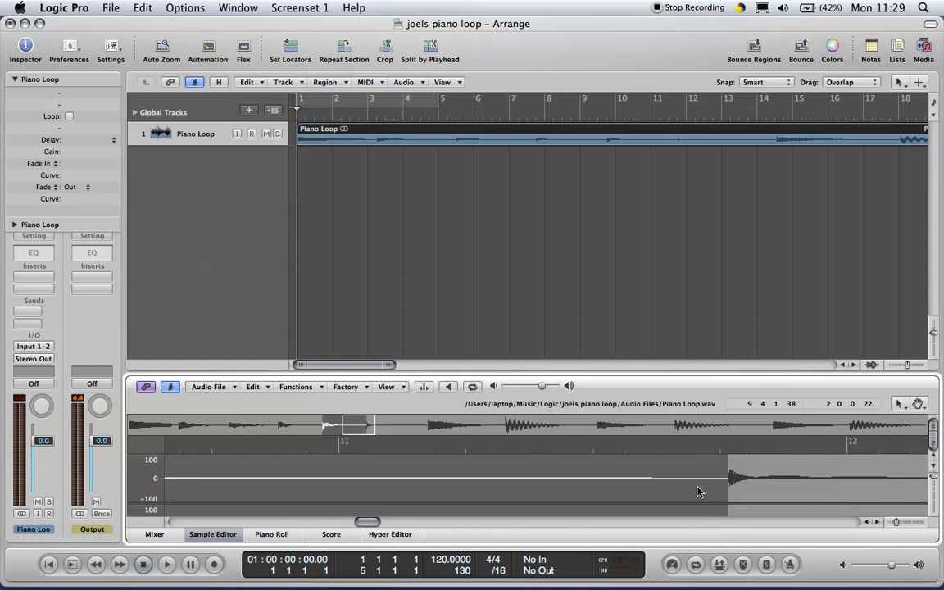
- Save the selection as note c5 in WAVE format in the joels piano folder
left_click(211, 391)
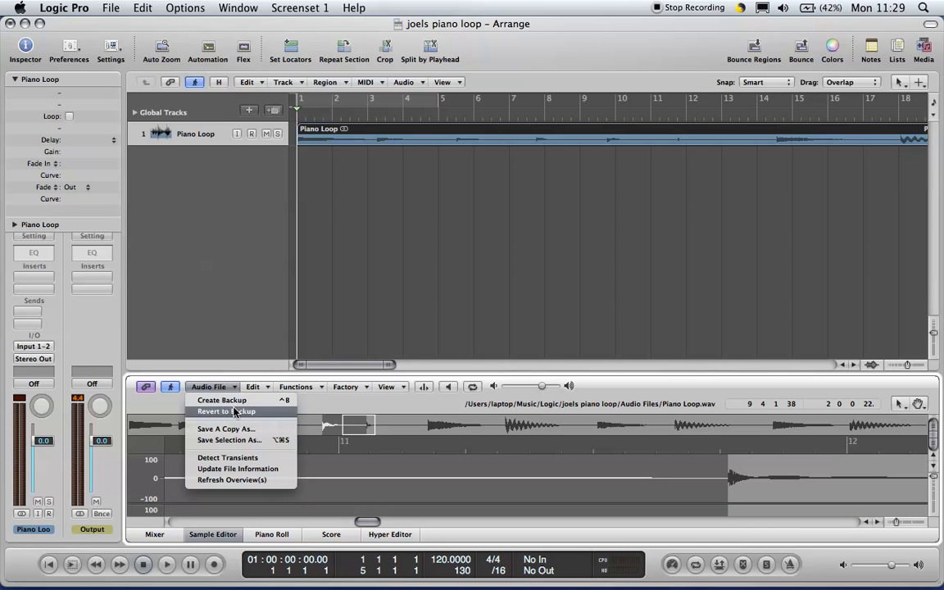
left_click(225, 398)
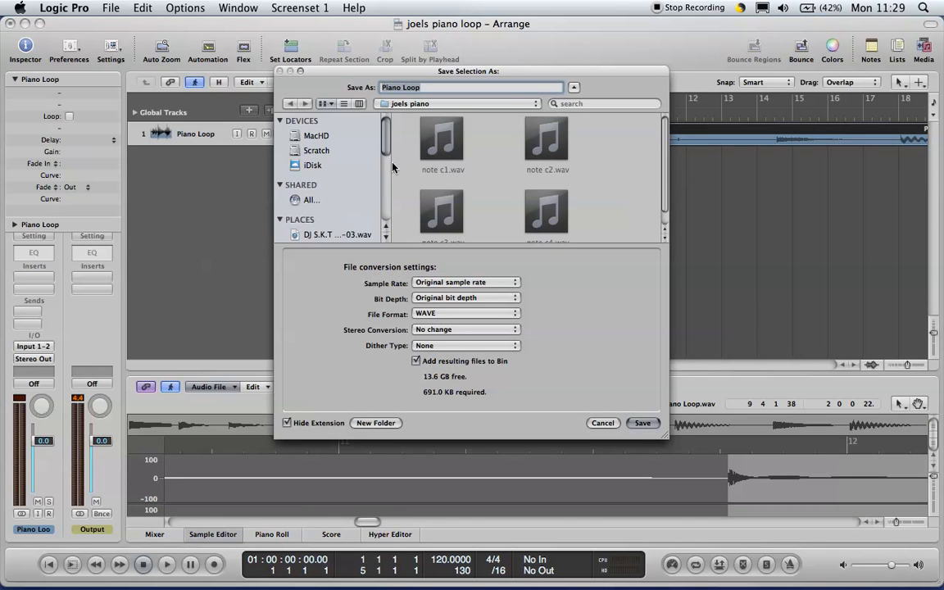
left_click(428, 89)
triple_click(429, 89)
key("BackSpace")
type("note c")
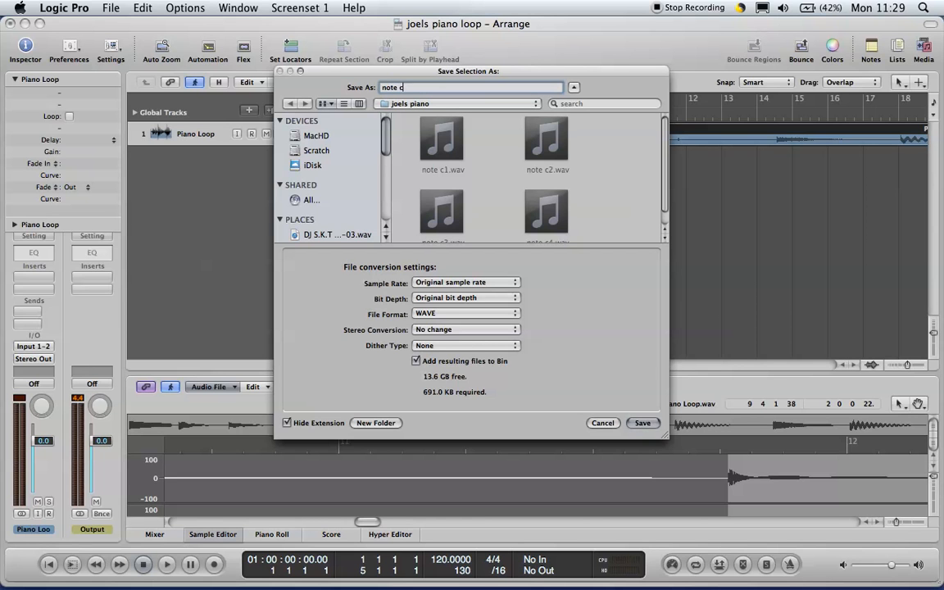
scroll(599, 135, "down", 1)
type("c5")
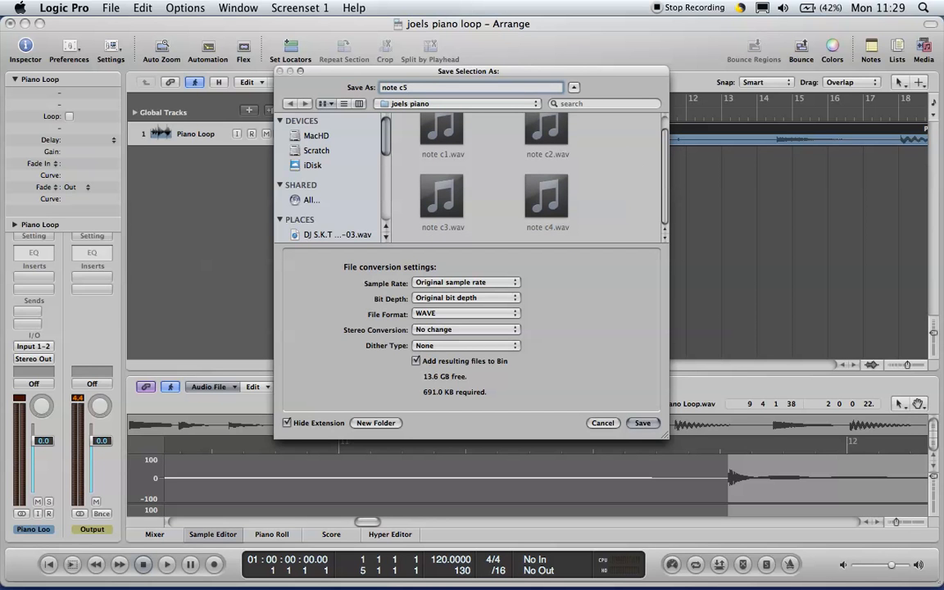
key("Return")
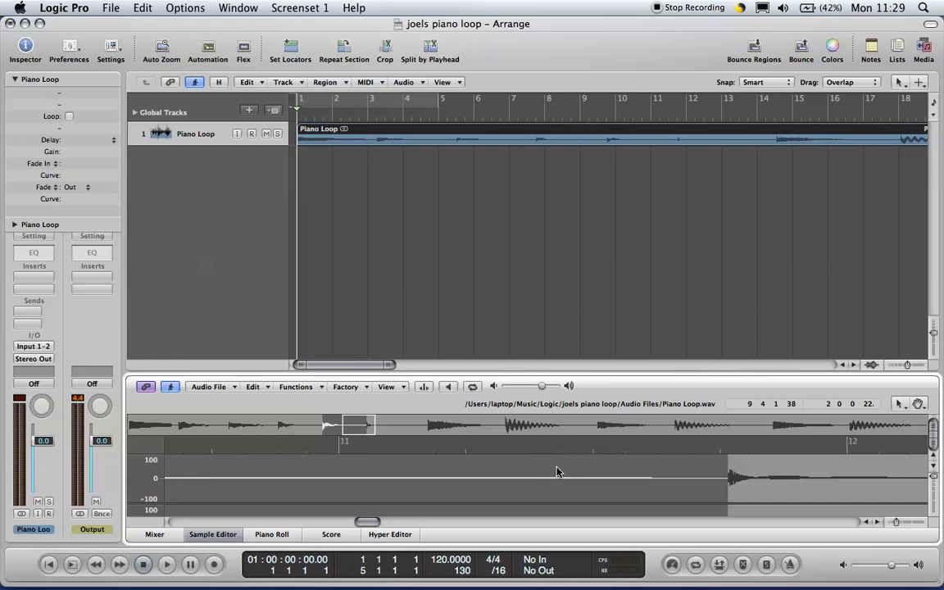
- Select the sixth note up to the seventh attack and save the selection as note c6 in the joels piano folder
mouse_move(356, 525)
left_mouse_down()
mouse_move(382, 527)
mouse_move(373, 529)
left_mouse_up()
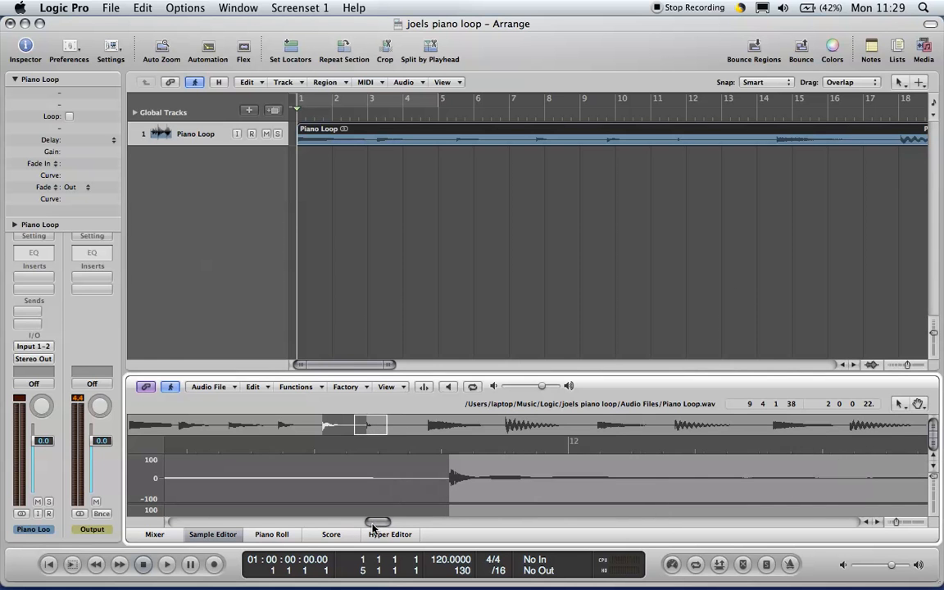
left_click(441, 480)
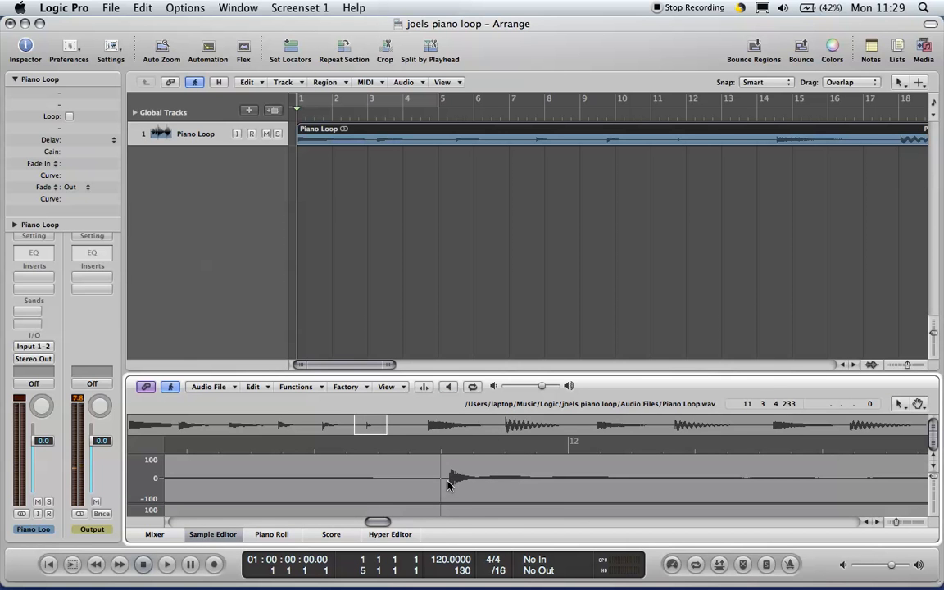
left_click_drag(449, 481, 808, 495)
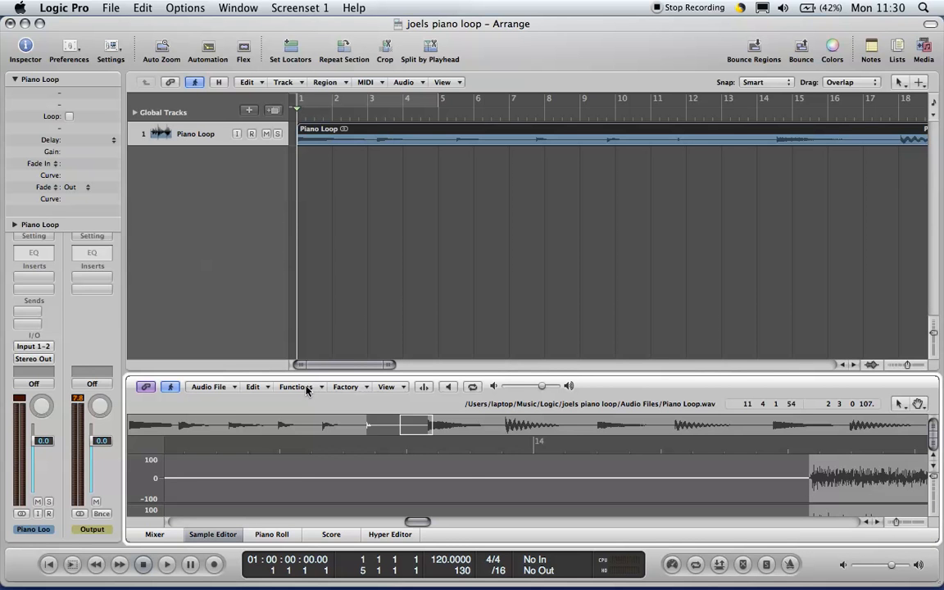
left_click(240, 387)
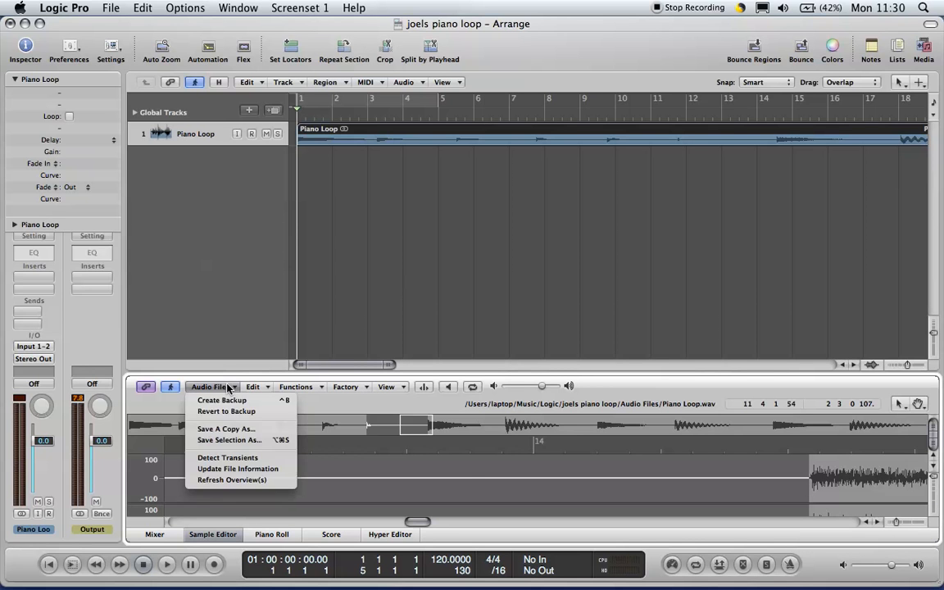
left_click(236, 441)
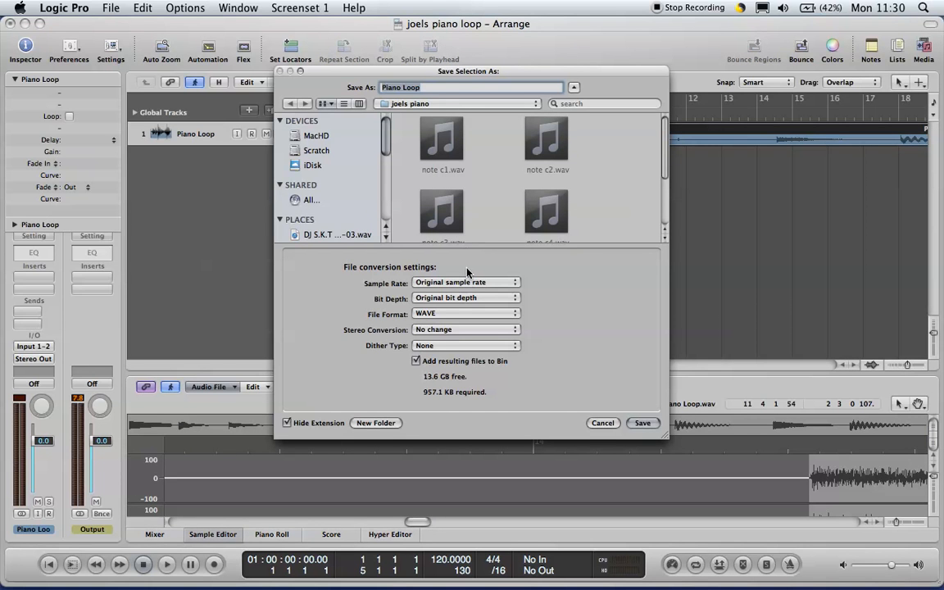
key("BackSpace")
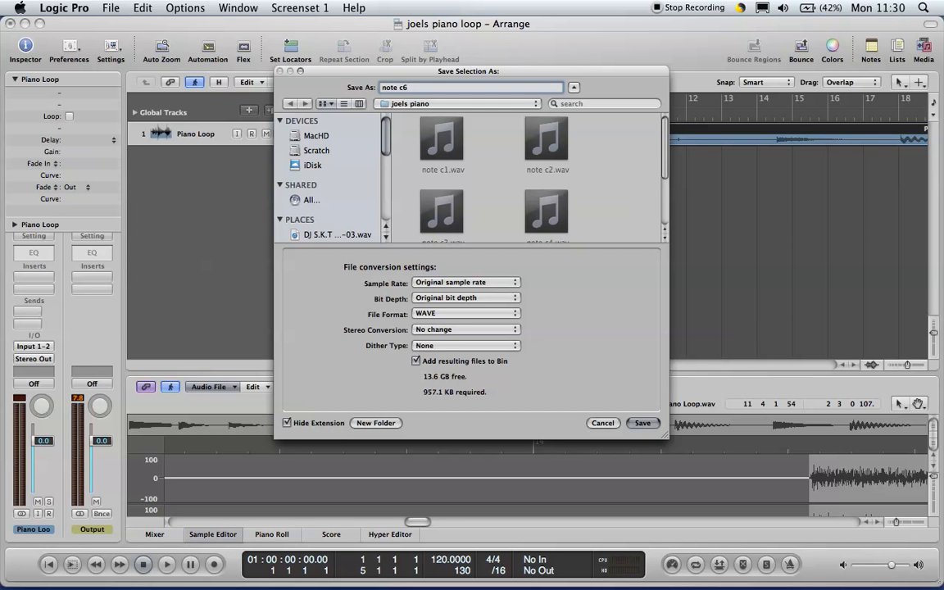
left_click(647, 420)
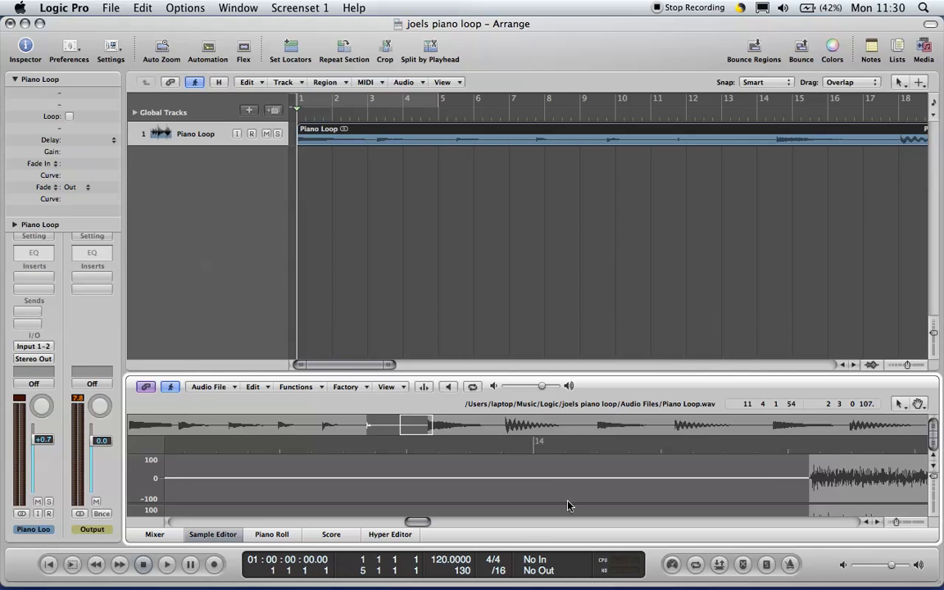
- Audition the seventh sound, the chord that starts between bars 14 and 15
scroll(424, 529, "right", 5)
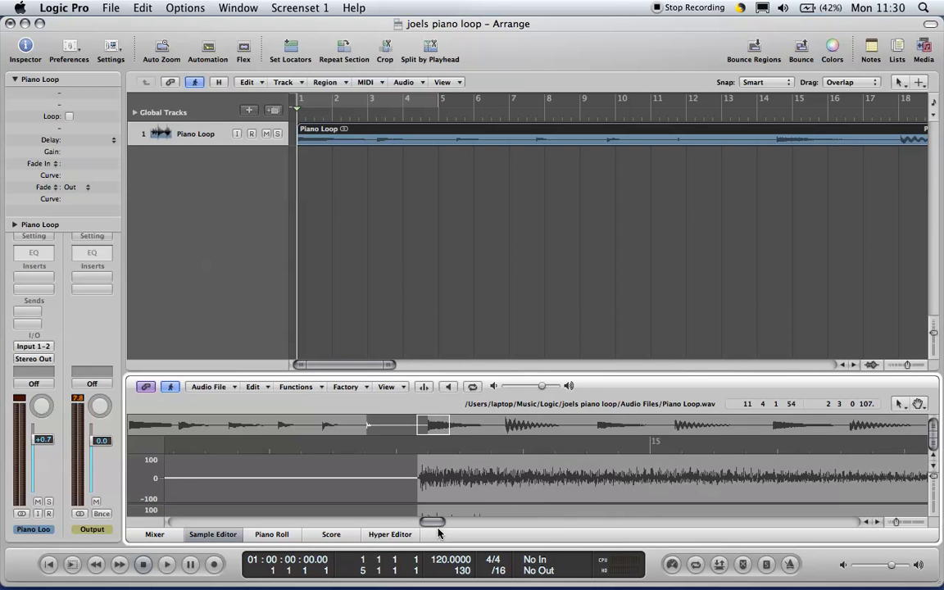
left_click(400, 483)
key("alt+space")
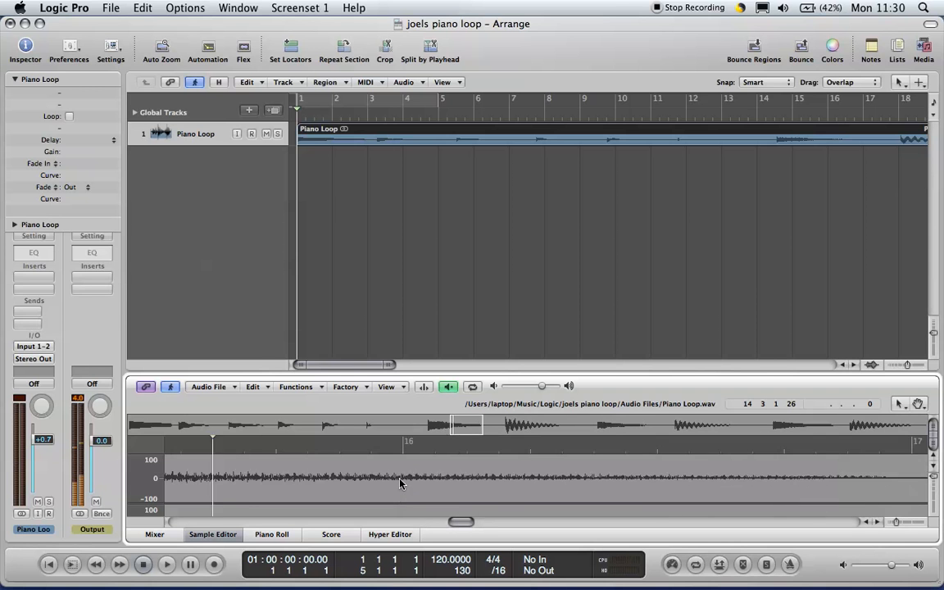
key("alt+space")
- Select the whole chord from its attack in bar 14 up to just before the next attack in bar 18
left_click_drag(457, 515, 427, 521)
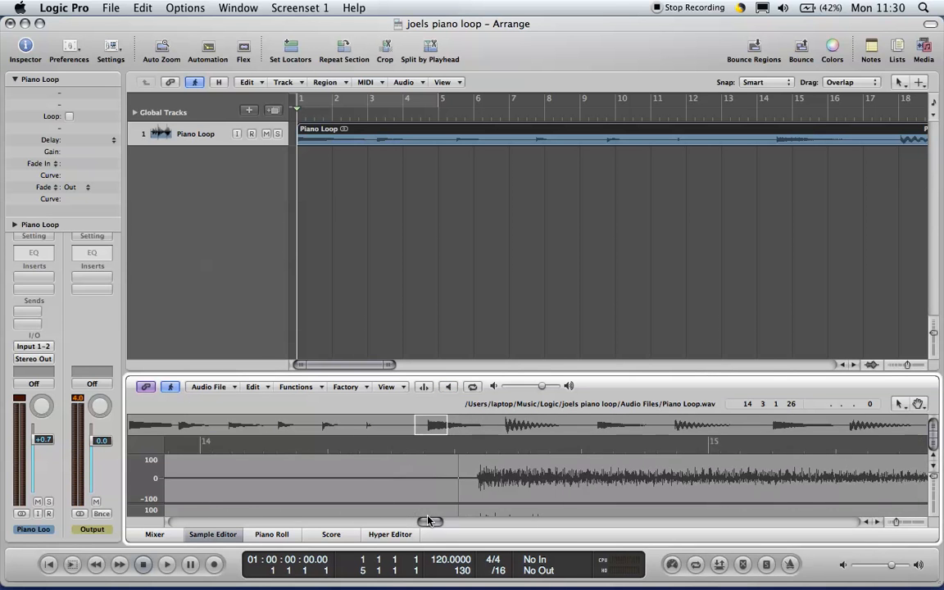
left_click_drag(475, 481, 891, 489)
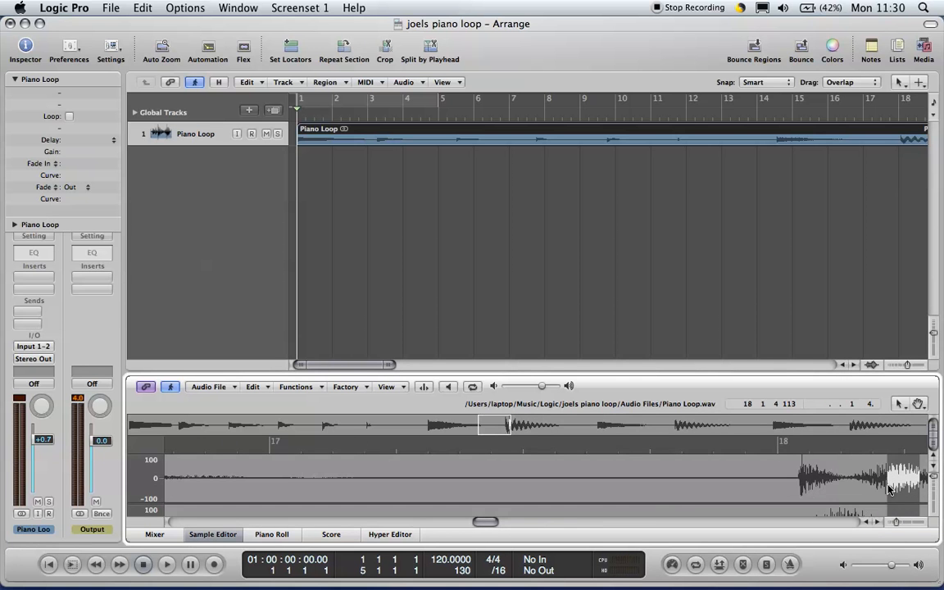
left_click_drag(484, 523, 434, 528)
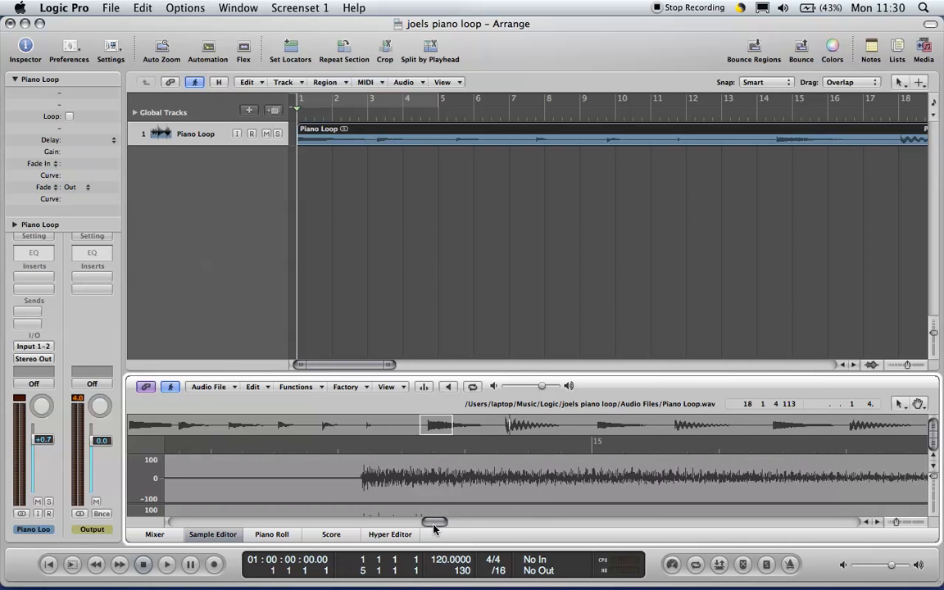
left_click(346, 479)
left_click_drag(357, 481, 834, 502)
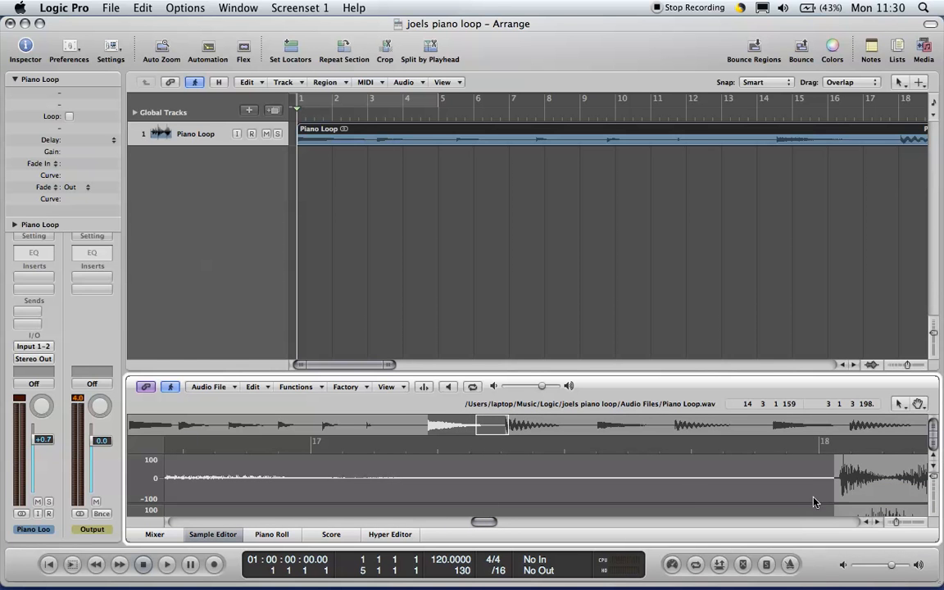
- Save the selection as chord c1 in WAVE format in the joels piano folder
left_click(210, 386)
left_click(232, 446)
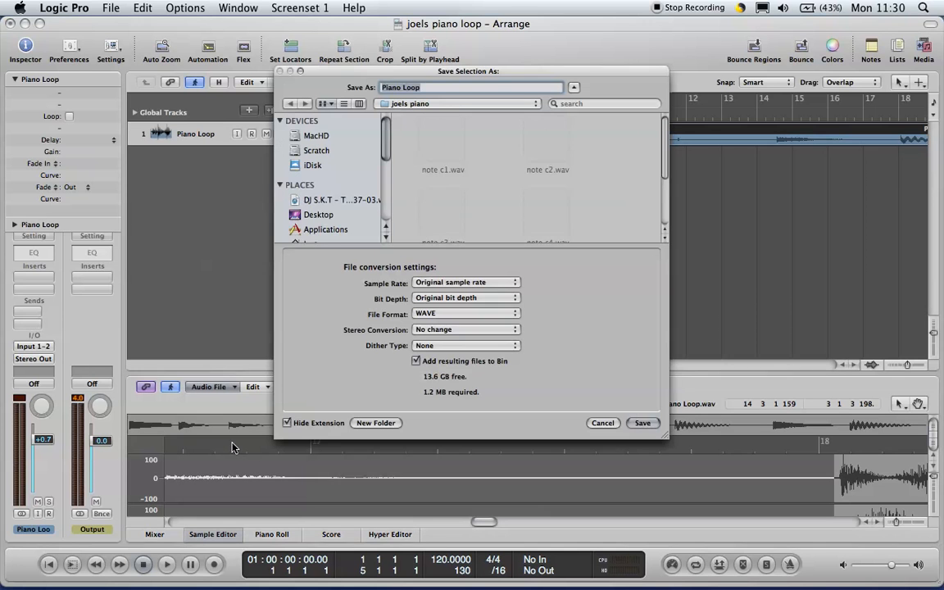
key("BackSpace")
type("chord c1")
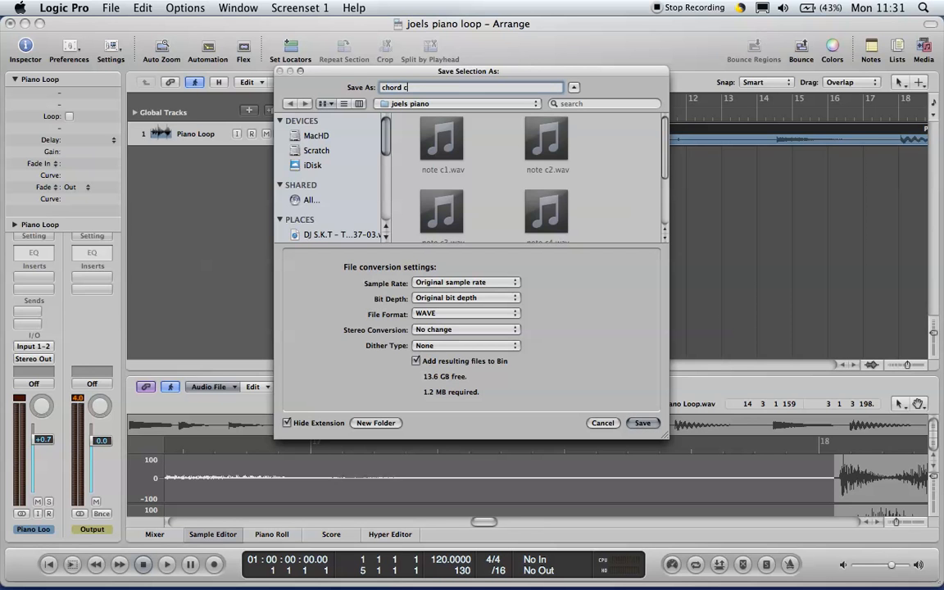
left_click(647, 423)
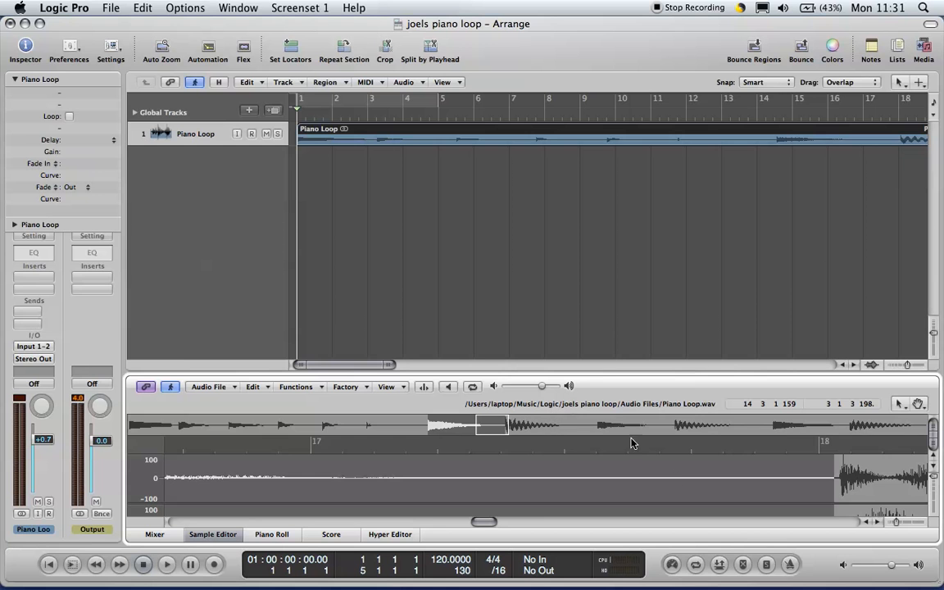
- Audition the wobbling sound in bar 18 and select it up to just before the next attack in bar 22
left_click_drag(475, 522, 495, 523)
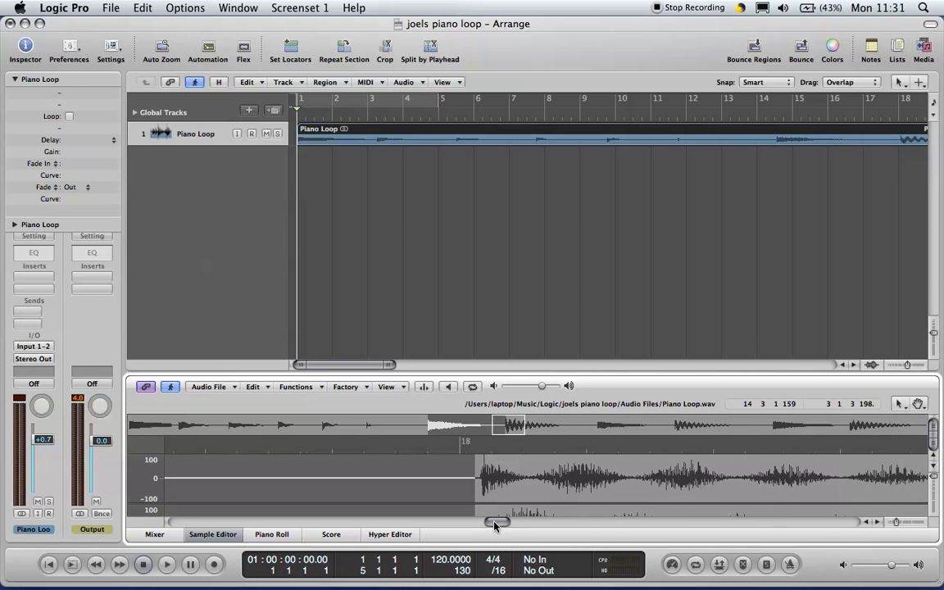
key("alt+space")
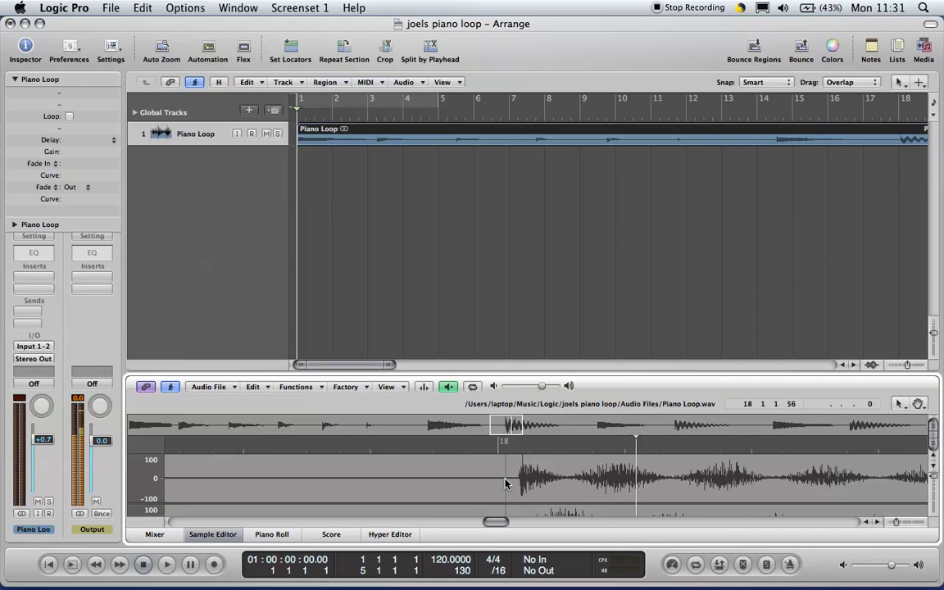
key("alt+space")
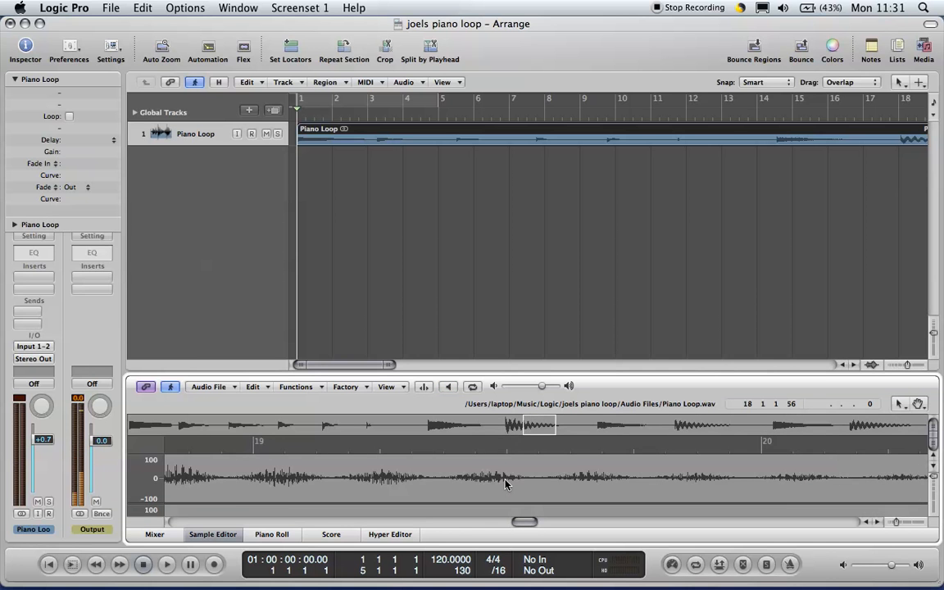
left_click_drag(525, 522, 501, 528)
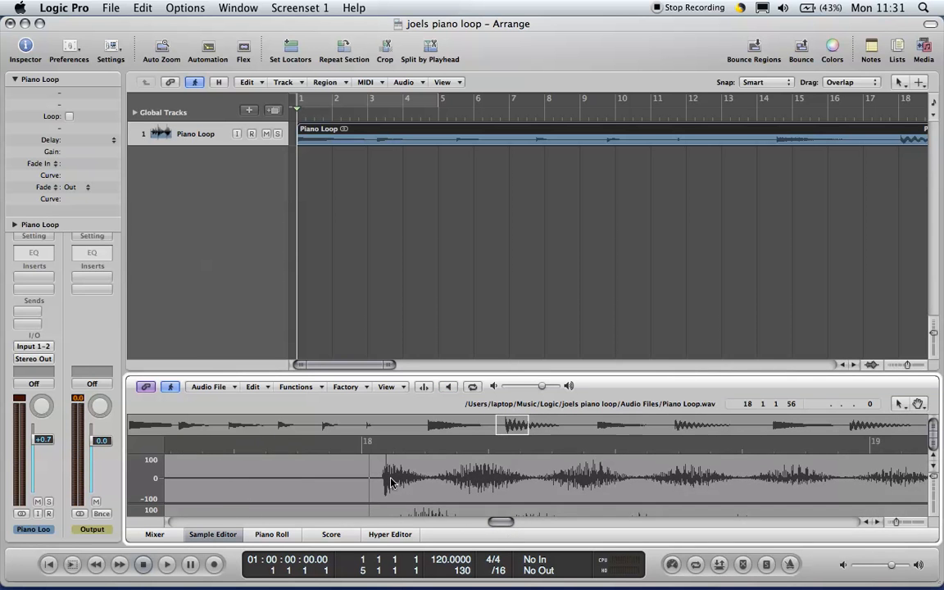
left_click_drag(379, 482, 827, 488)
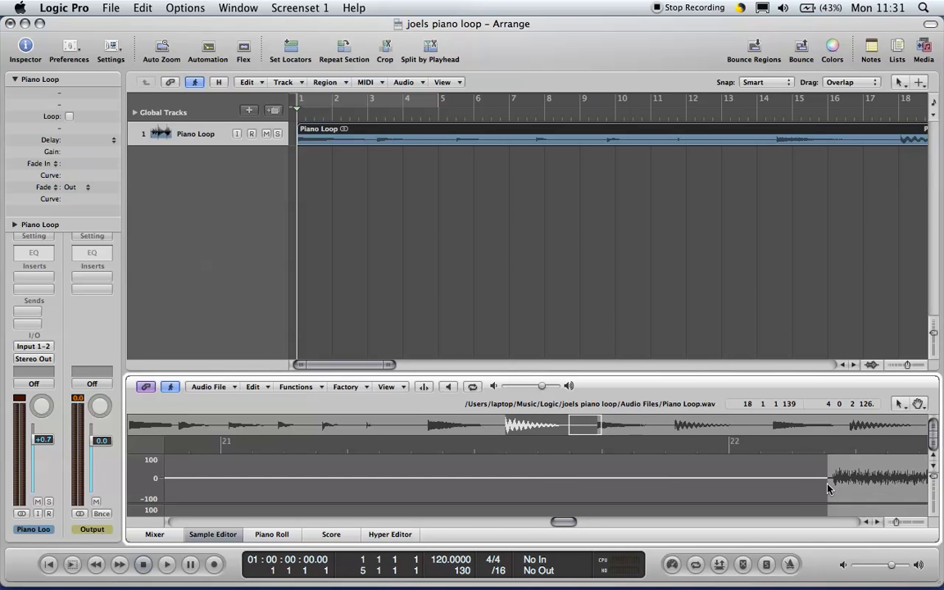
- Save the selection as wobble note c1 in WAVE format in the joels piano folder
left_click(214, 390)
left_click(221, 434)
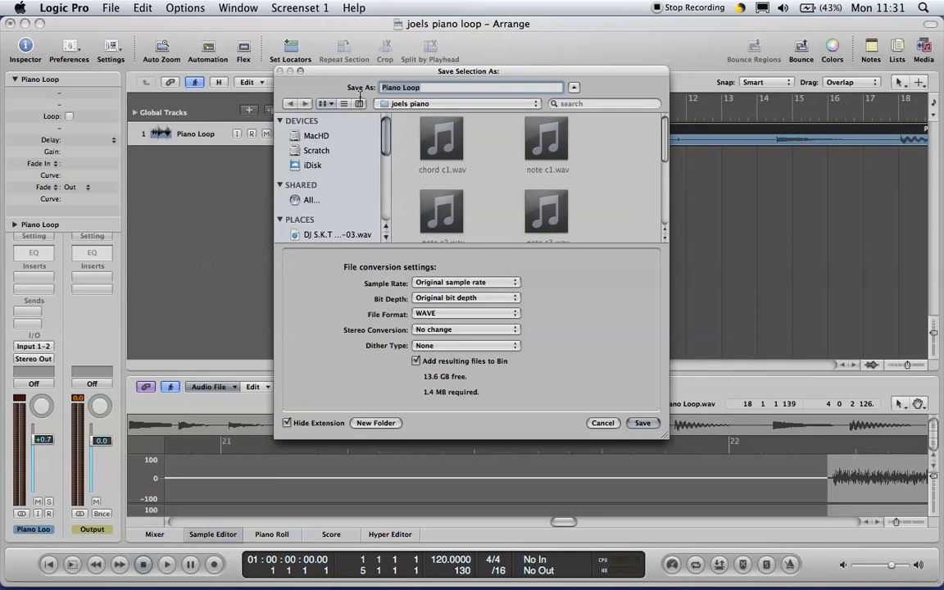
type("wobble note c1")
left_click(644, 423)
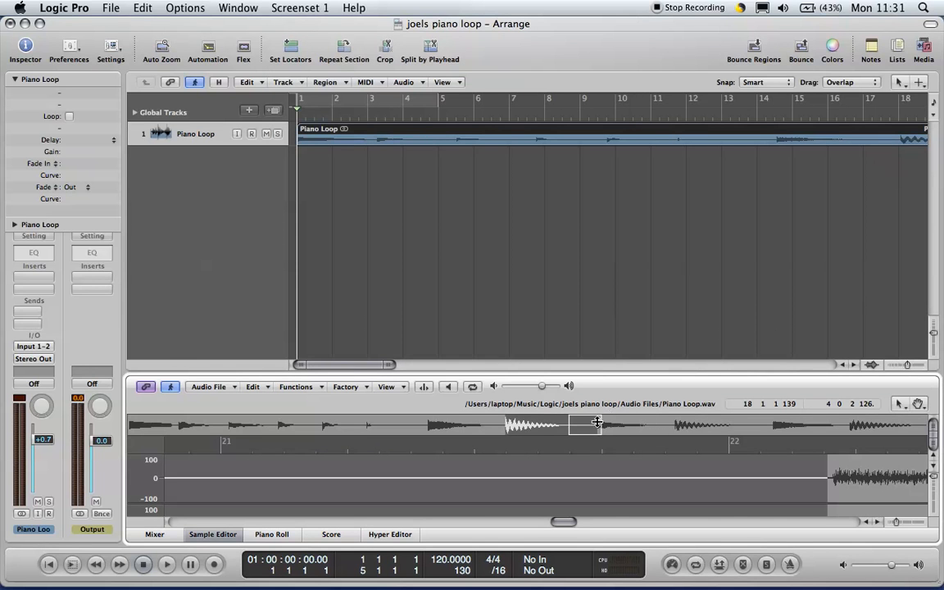
- Audition the ninth sound, starting in bar 22, and select it up to just before the tenth attack in bar 25
mouse_move(555, 522)
left_mouse_down()
mouse_move(586, 528)
mouse_move(570, 528)
left_mouse_up()
left_click(486, 475)
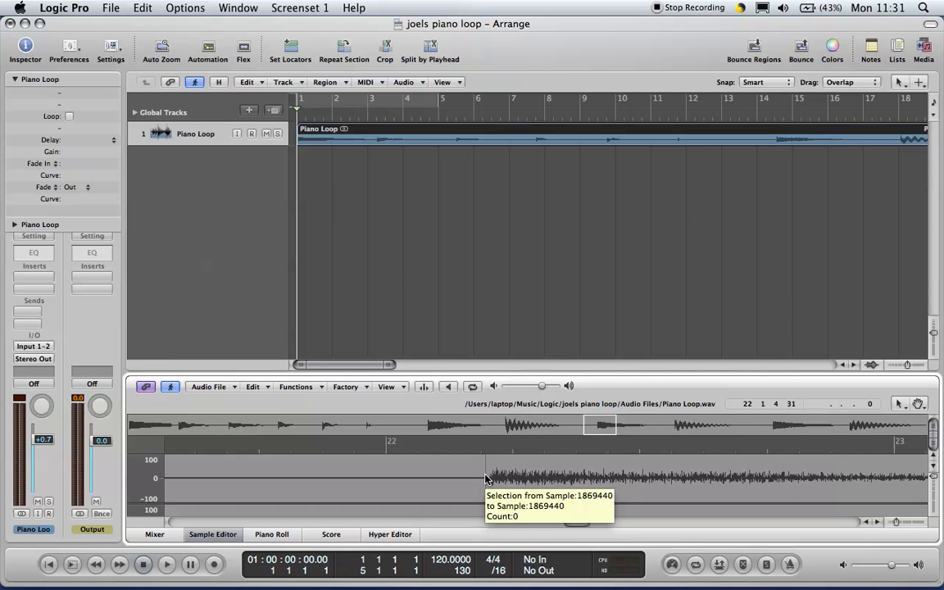
key("space")
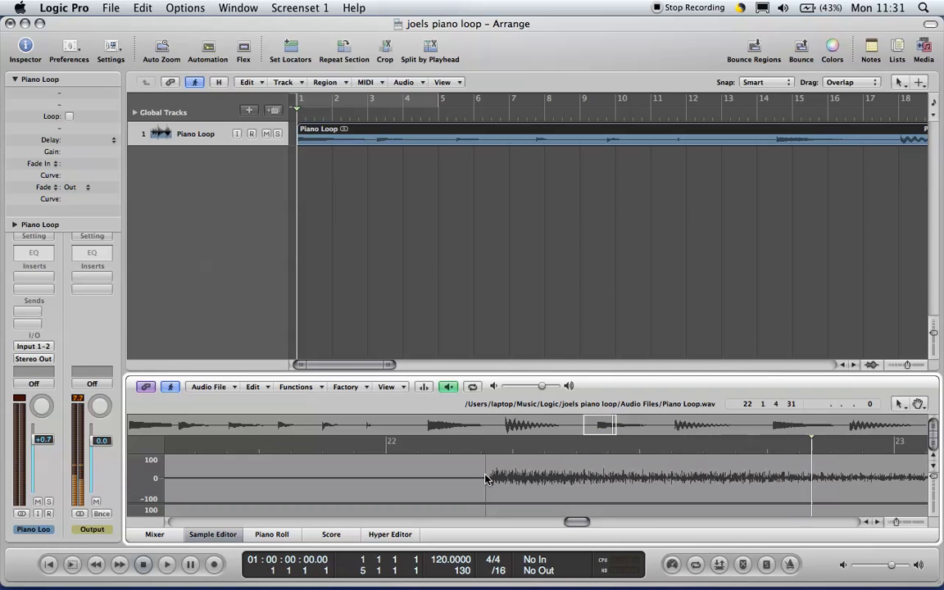
key("space")
left_click_drag(489, 483, 815, 490)
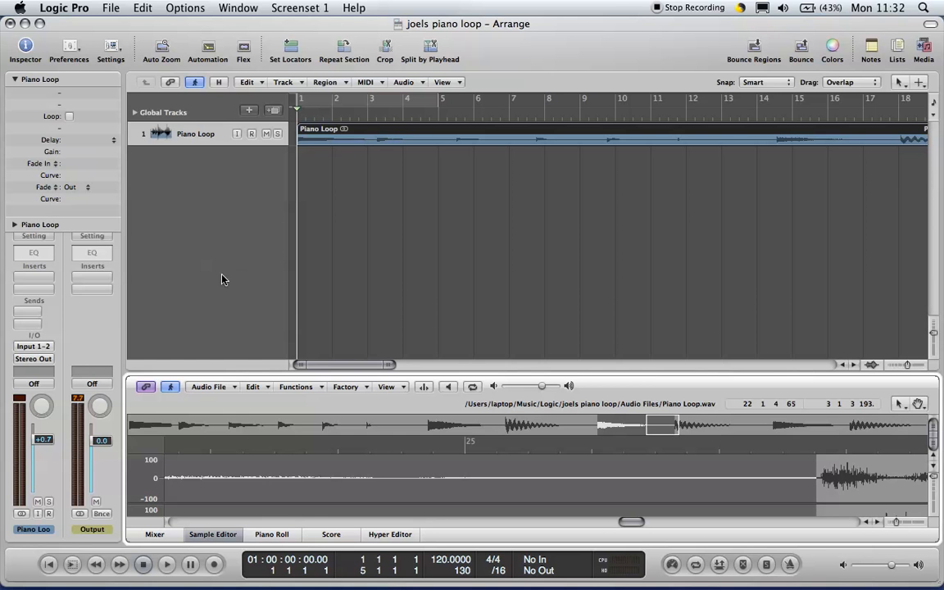
- Save the selection as chord c2 in WAVE format in the joels piano folder
left_click(219, 391)
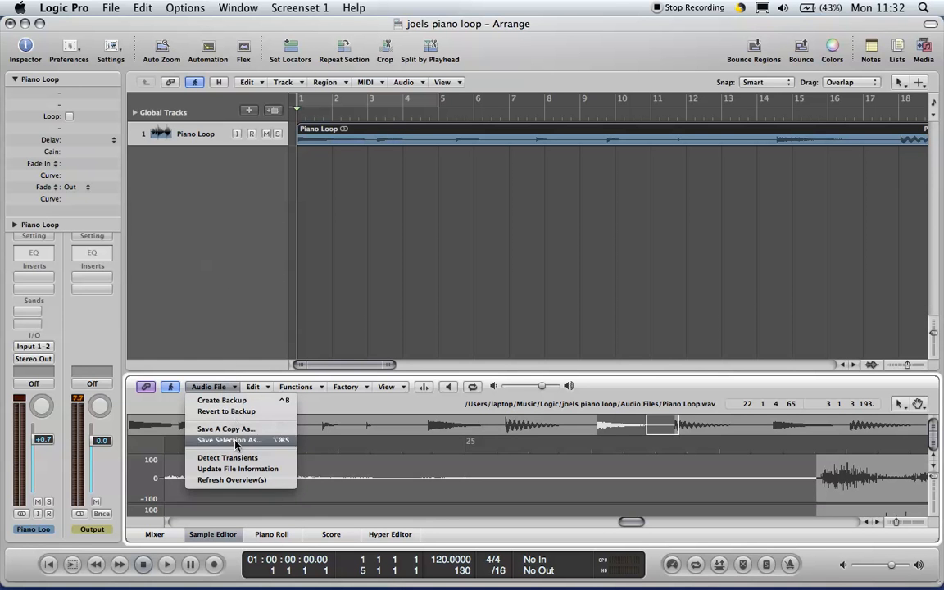
left_click(235, 443)
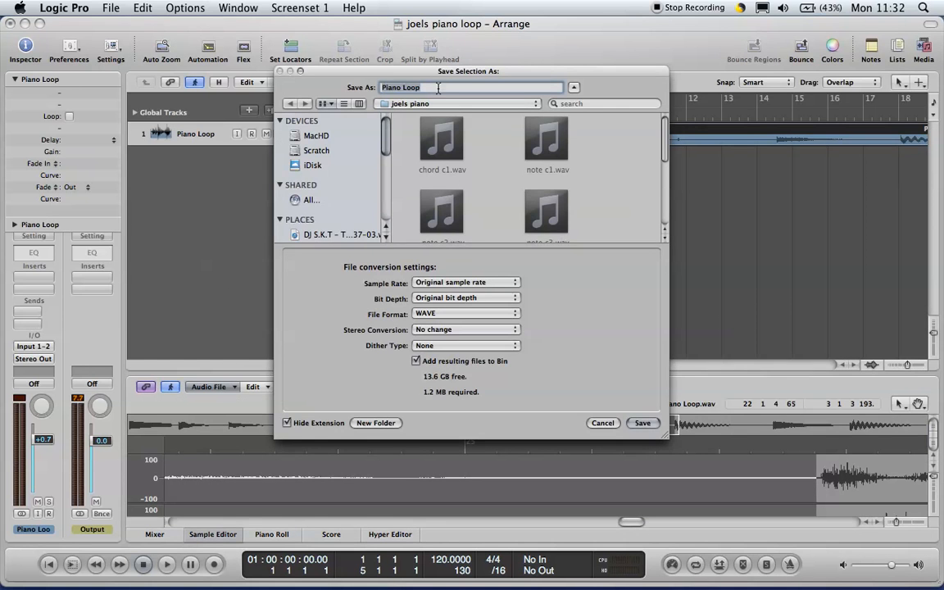
left_click(379, 88)
type("chord c2")
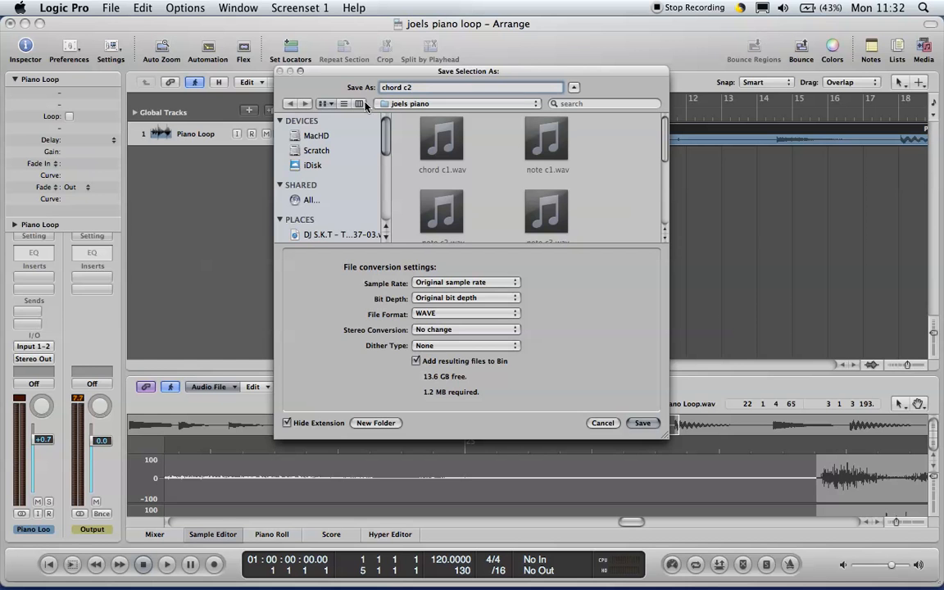
left_click(641, 423)
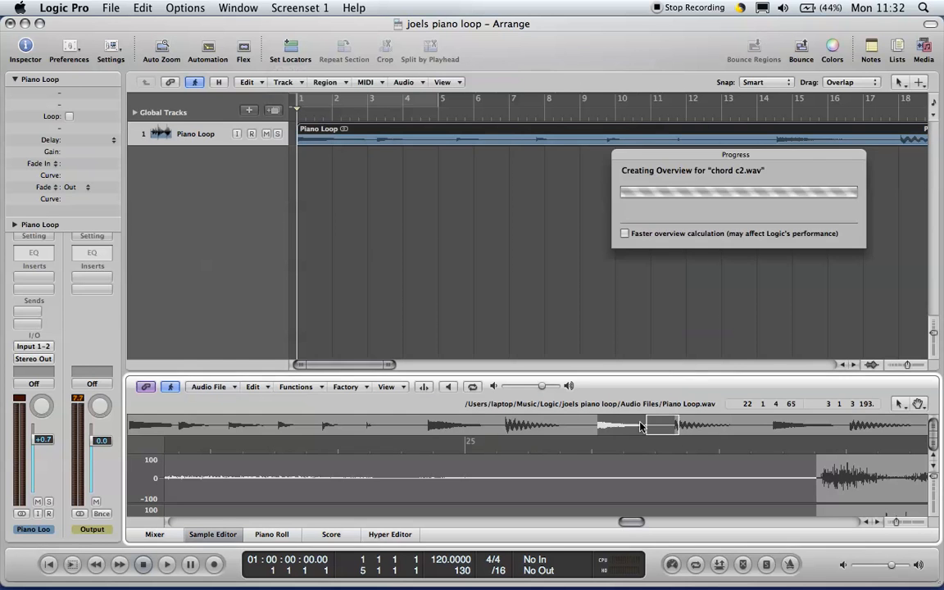
- Audition the tenth sound, starting in bar 25, and select it up to just before the next attack in bar 30
left_click_drag(631, 525, 648, 525)
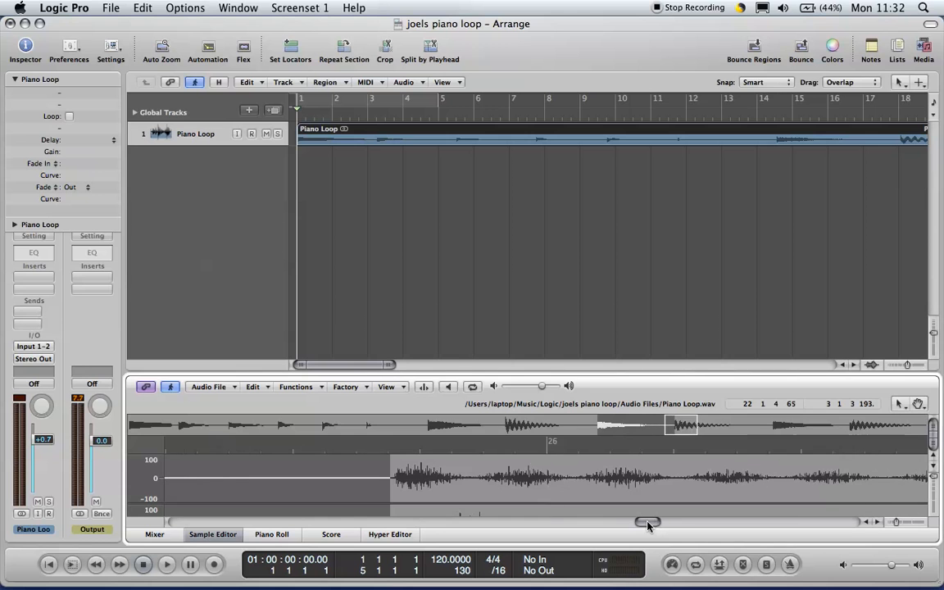
left_click(391, 481)
key("space")
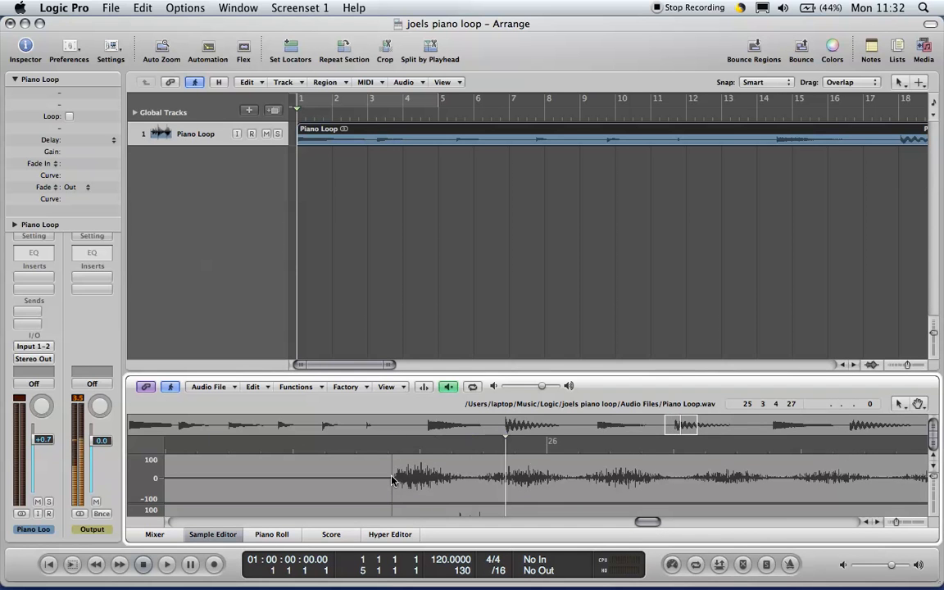
key("space")
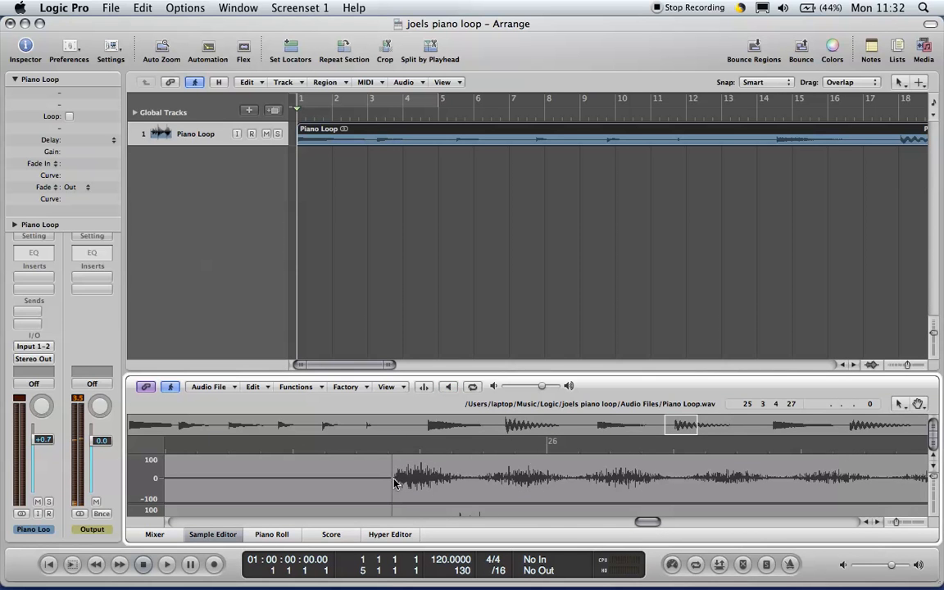
left_click_drag(393, 483, 811, 481)
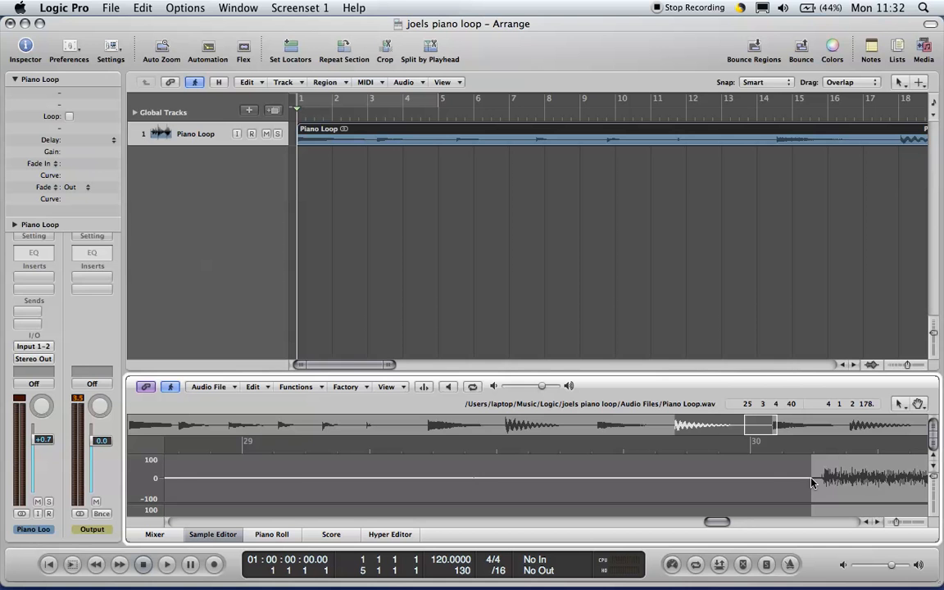
- Save the selection as wobble note c2 in WAVE format in the joels piano folder
left_click(218, 388)
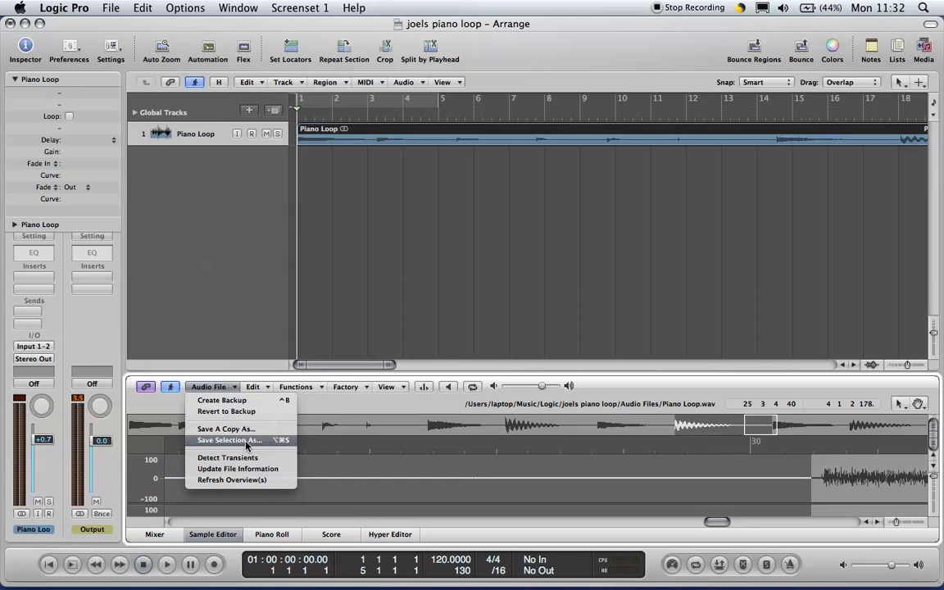
left_click(271, 419)
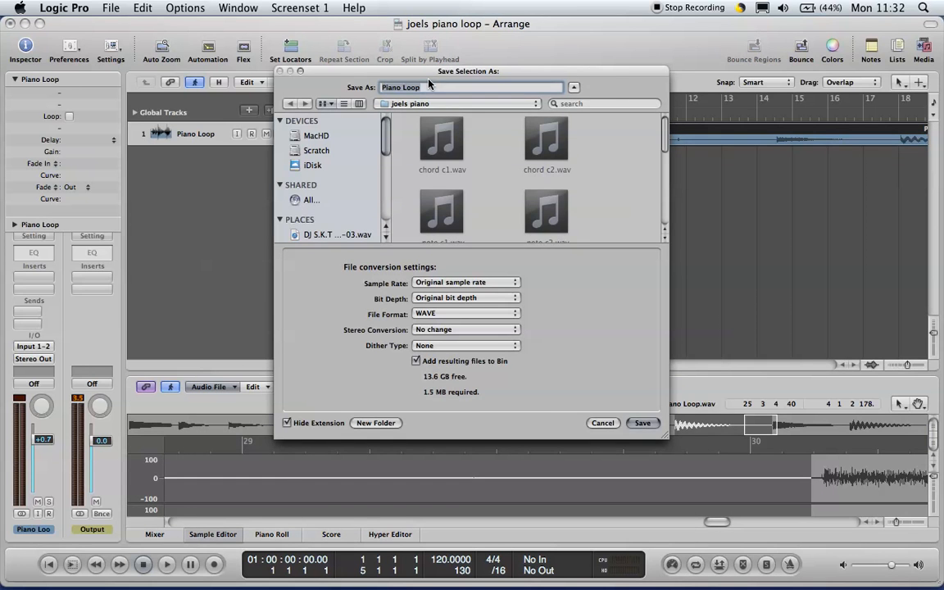
type("wobble note c2")
left_click(643, 423)
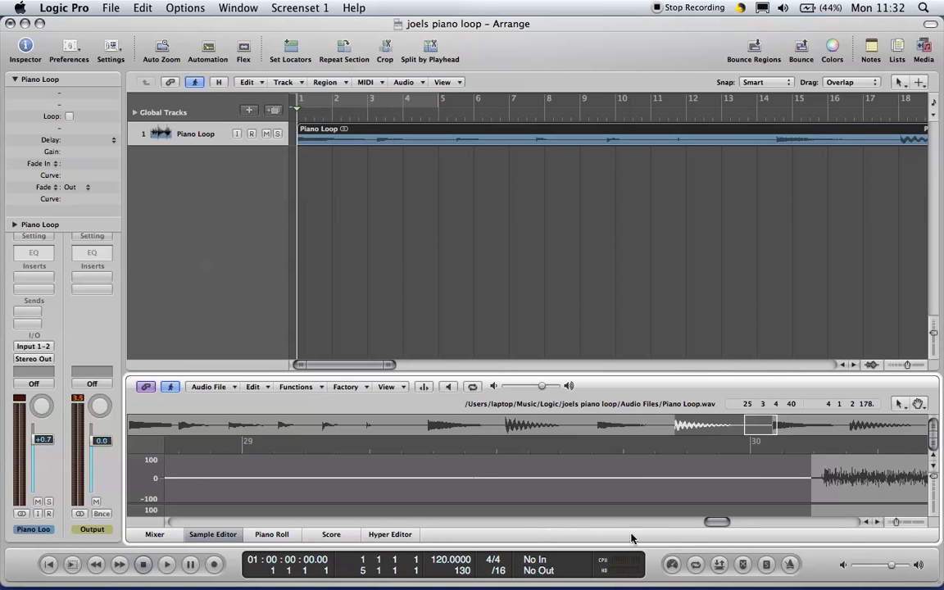
- Audition the eleventh sound, starting in bar 30, and select it up to the last attack in bar 33
mouse_move(719, 525)
left_mouse_down()
mouse_move(746, 527)
mouse_move(736, 524)
left_mouse_up()
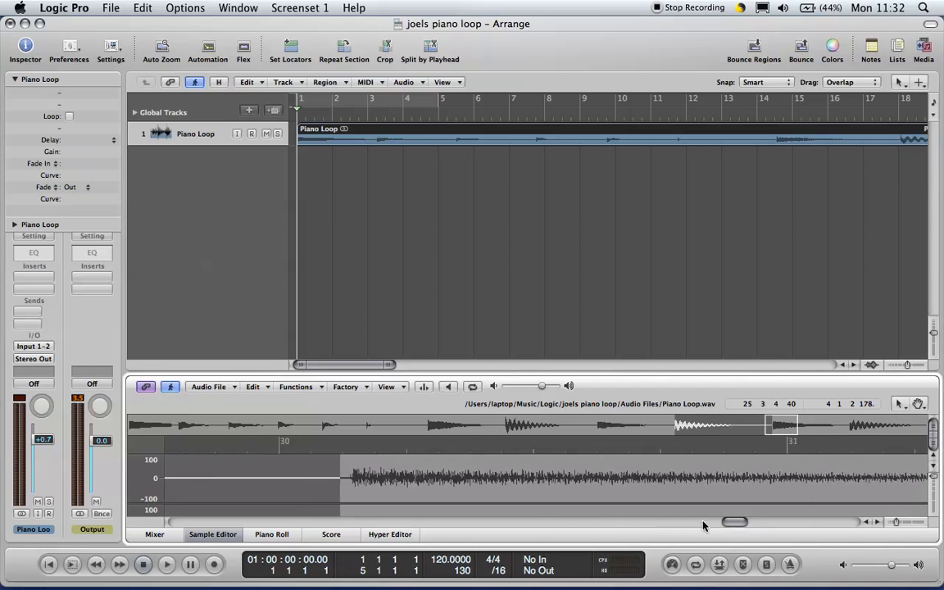
left_click(344, 477)
key("alt+space")
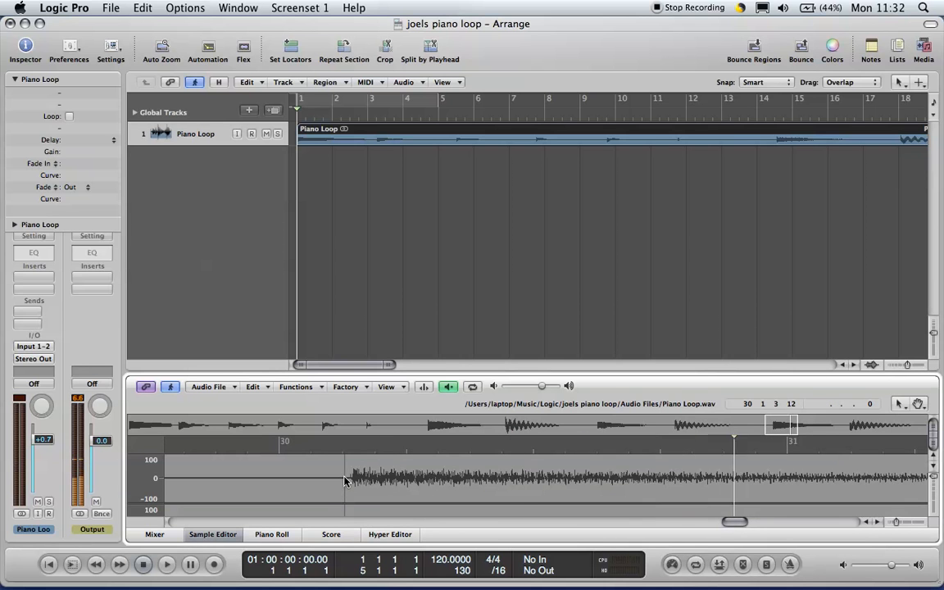
key("alt+space")
left_click_drag(350, 482, 836, 490)
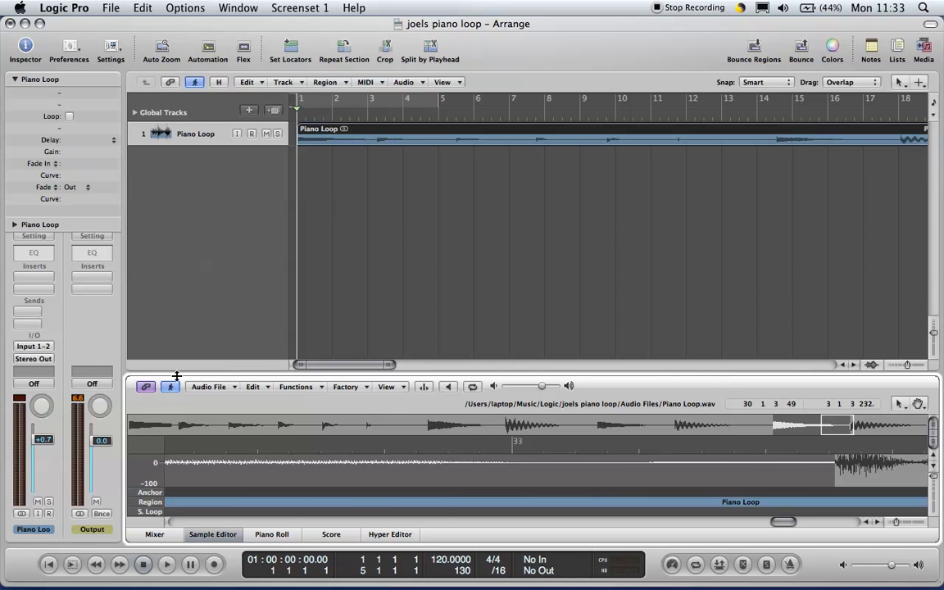
- Save the selection as chord c3 in WAVE format in the joels piano folder
left_click(220, 389)
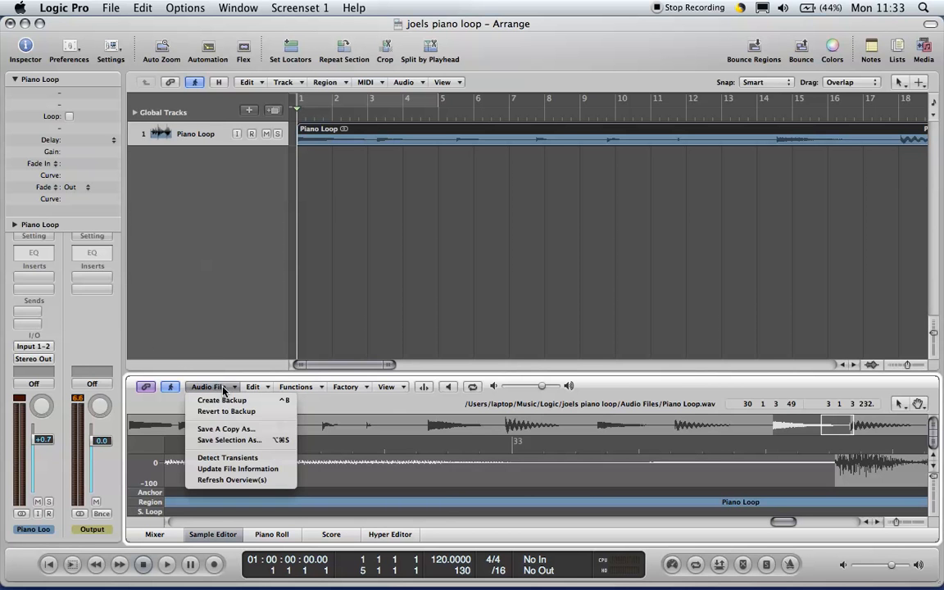
left_click(243, 436)
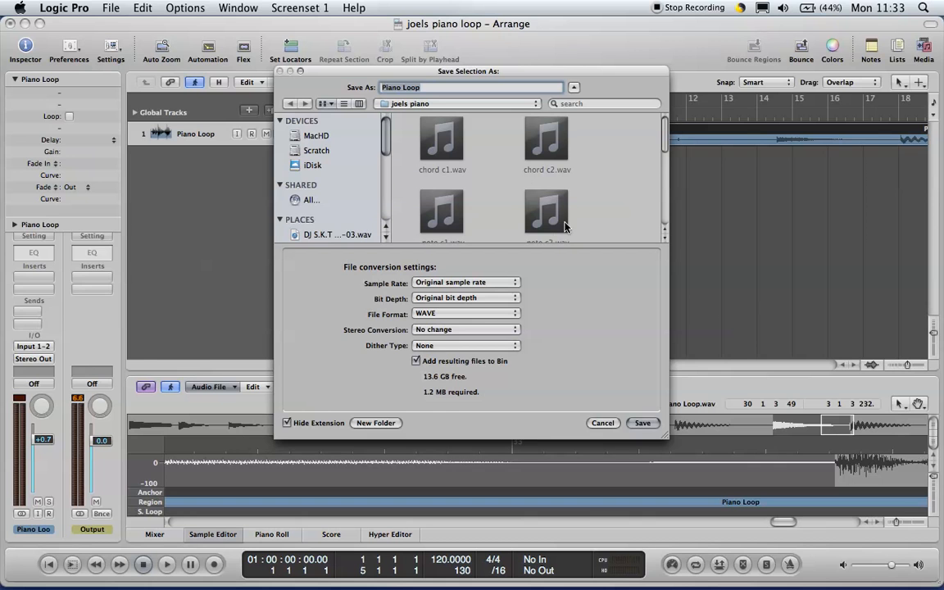
type("chord c3")
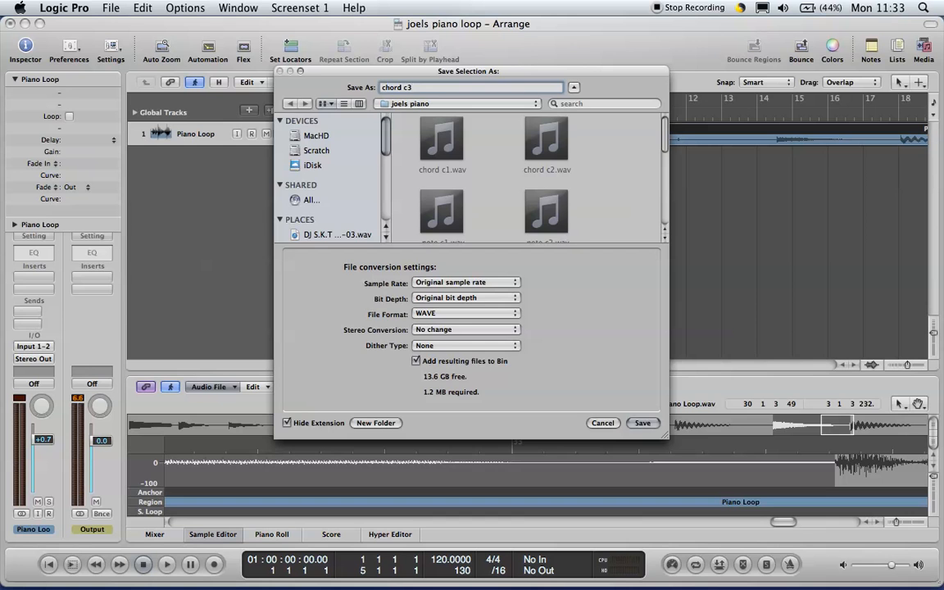
key("Return")
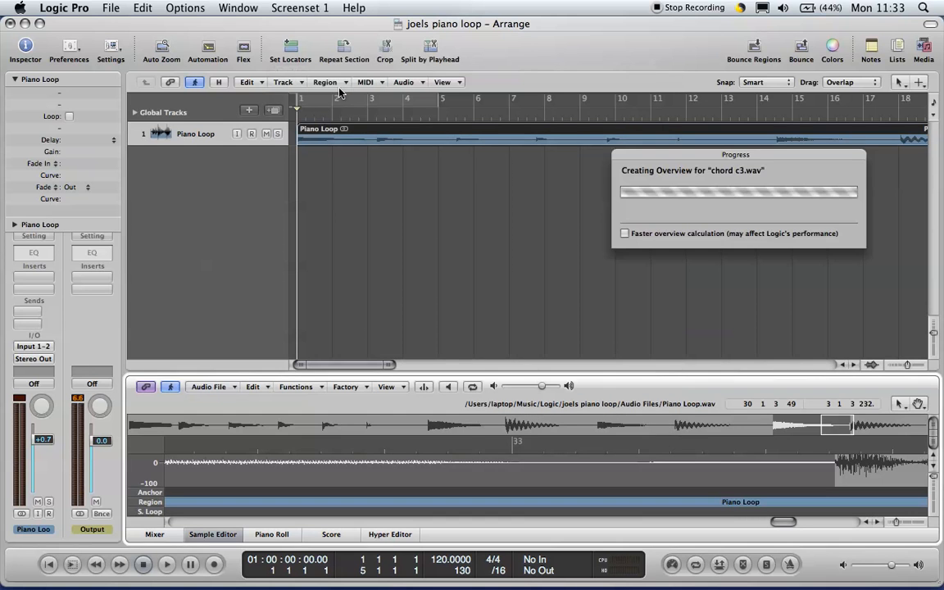
- Audition the final wobbling sound, starting in bar 33, and select it to just before the region's end in bar 37
left_click_drag(793, 521, 814, 523)
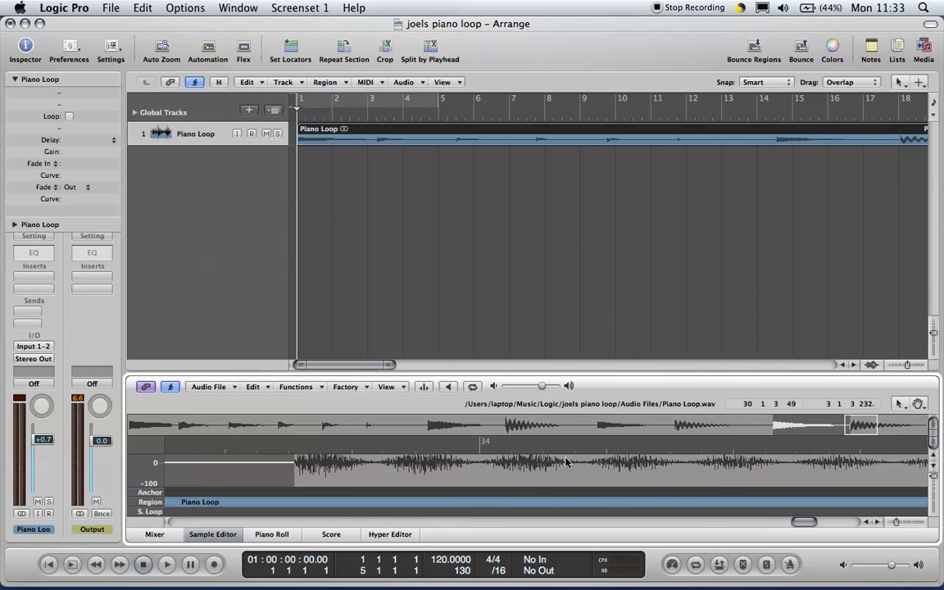
left_click(288, 466)
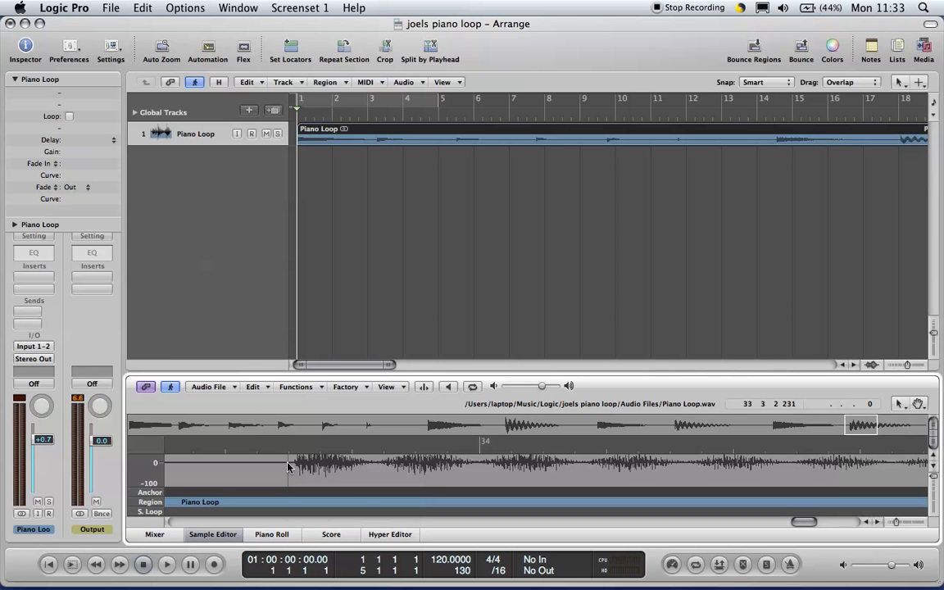
key("alt+space")
key("alt+space")
left_click_drag(293, 467, 901, 482)
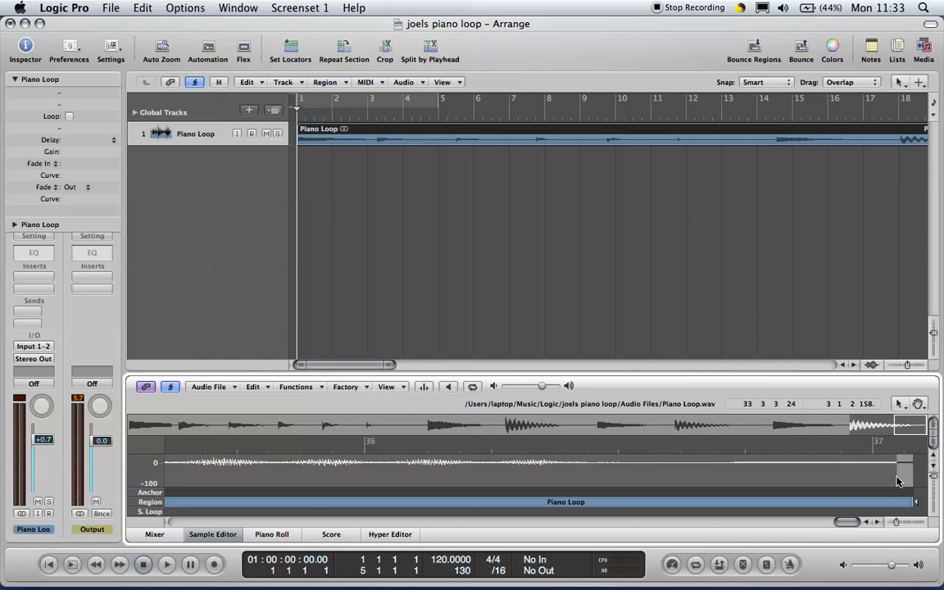
- Save the selection as wobble note c3 in WAVE format in the joels piano folder
left_click(213, 390)
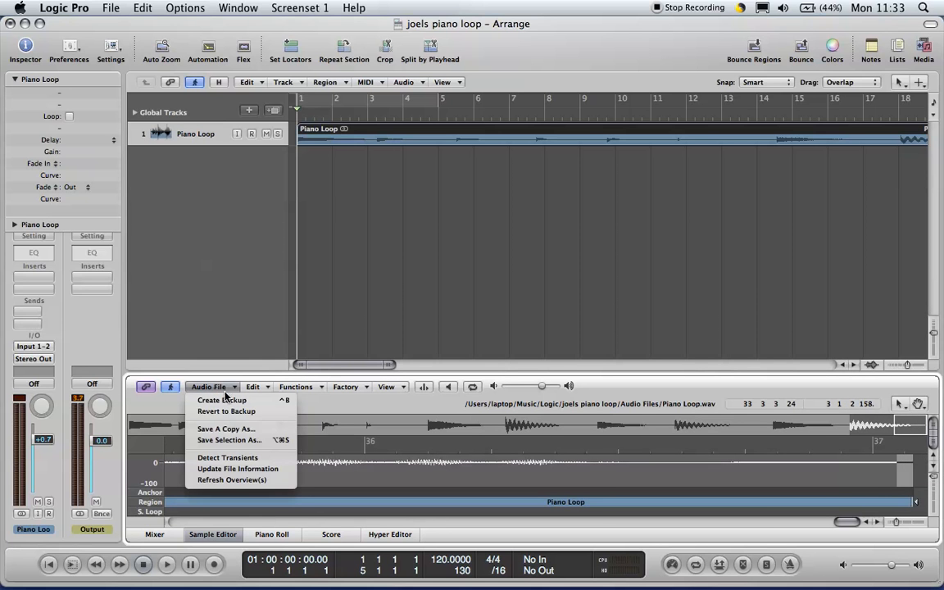
left_click(243, 443)
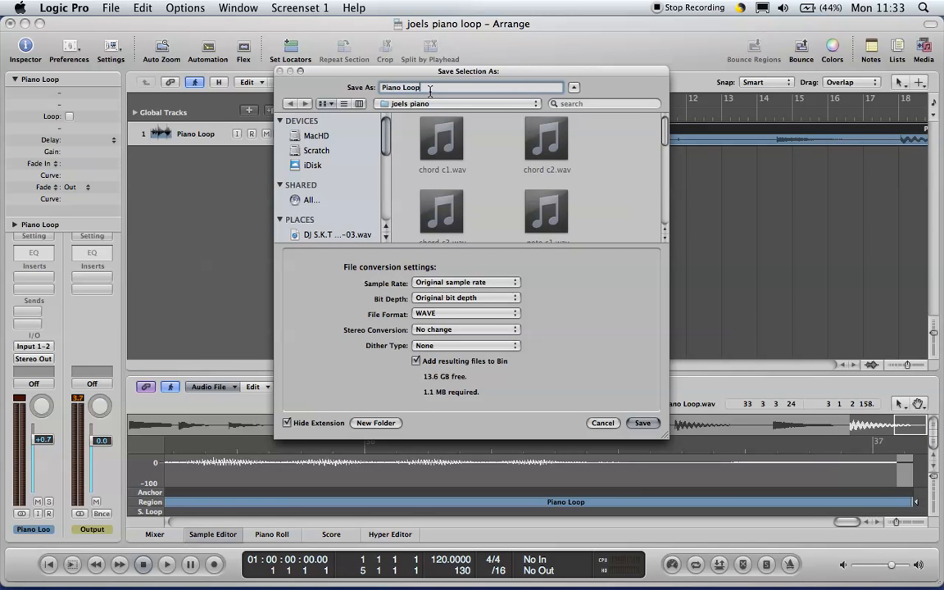
type("w")
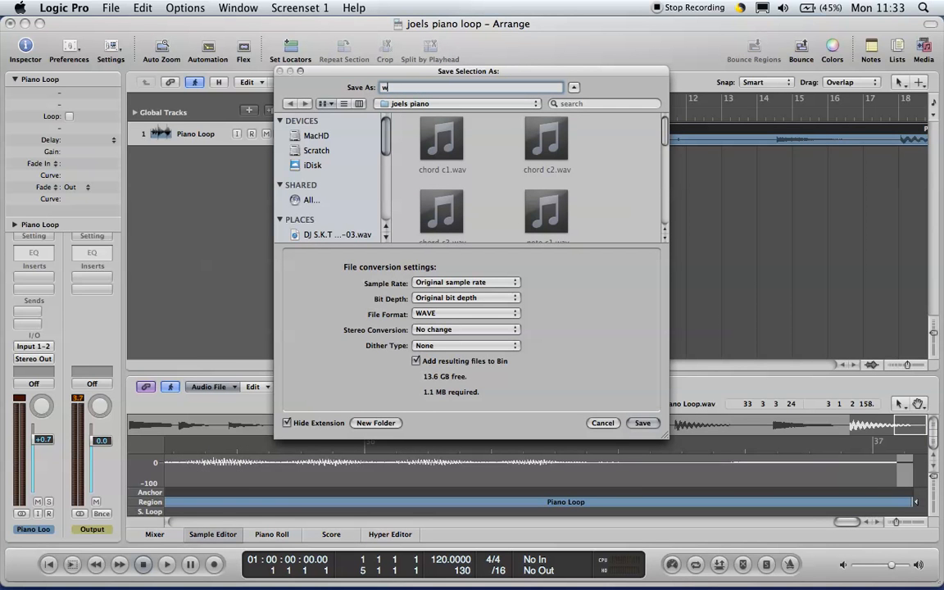
type("obble note c3")
left_click(643, 424)
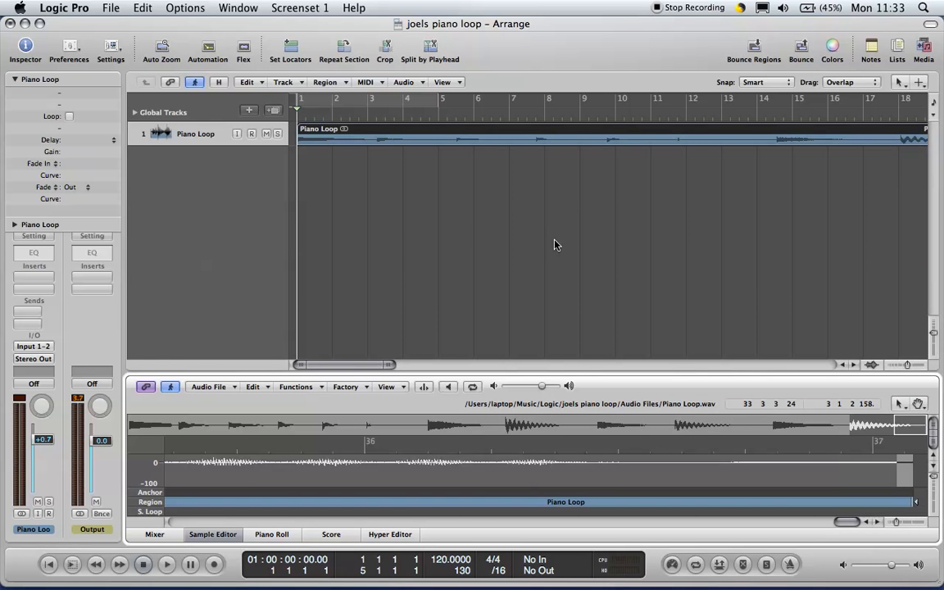
- Deselect the Piano Loop region and create one new Software Instrument track with output 1-2
left_click(429, 246)
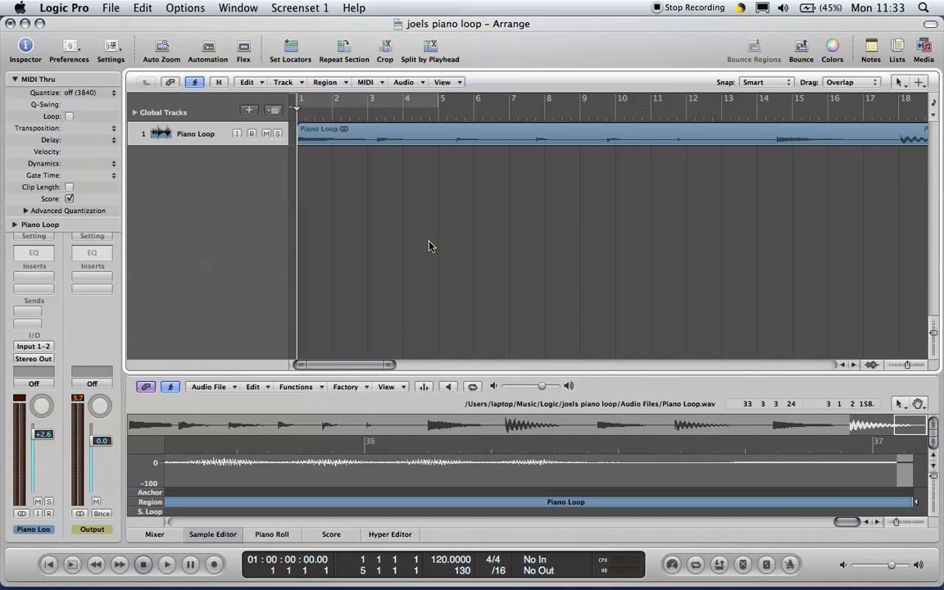
left_click(249, 110)
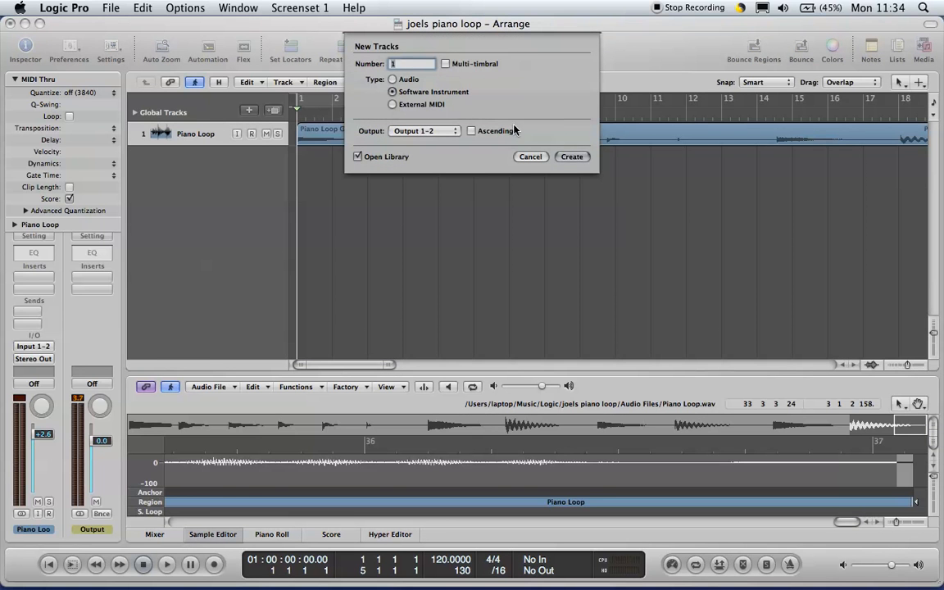
left_click(564, 158)
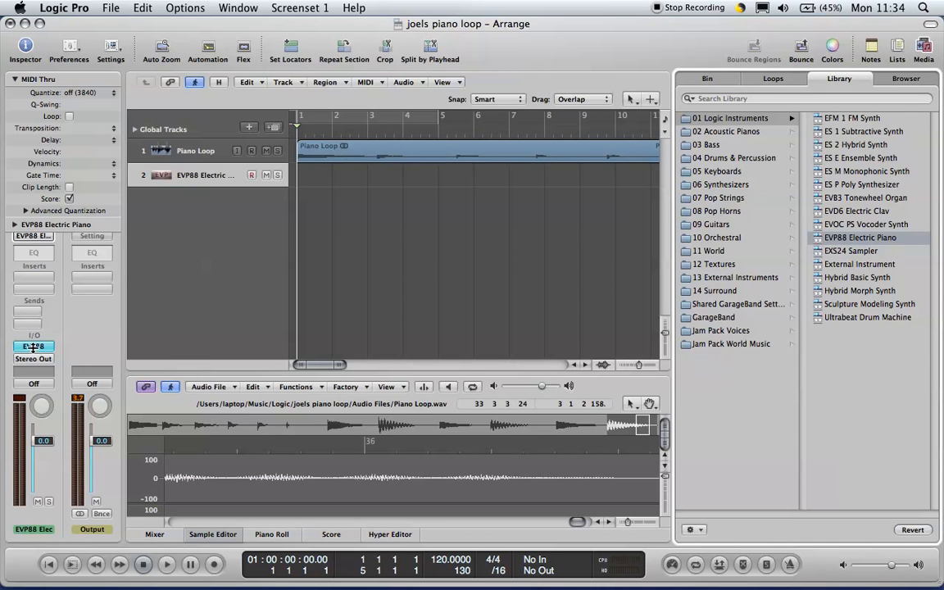
- Replace the new track's EVP88 instrument with a stereo EXS24 sampler
left_click(35, 347)
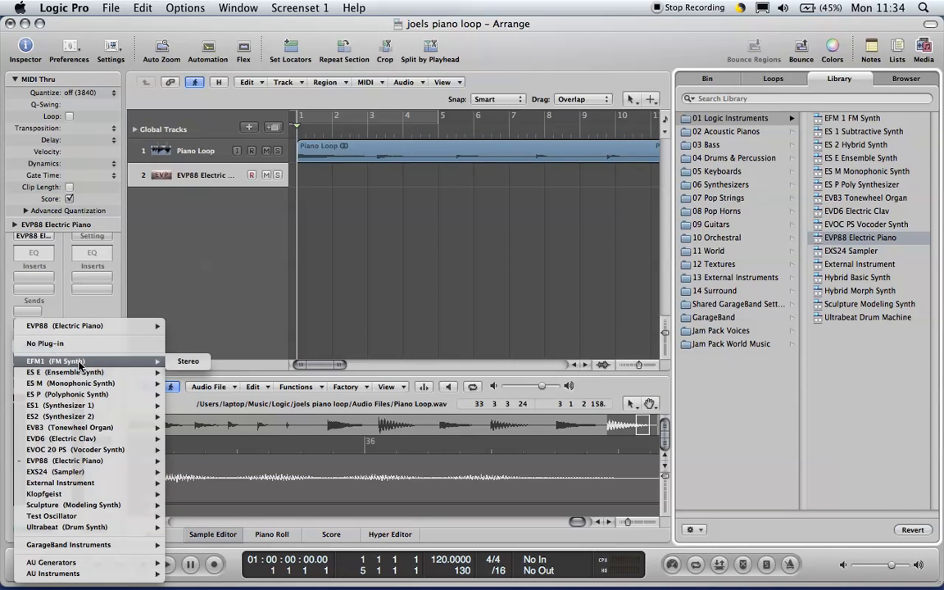
mouse_move(83, 472)
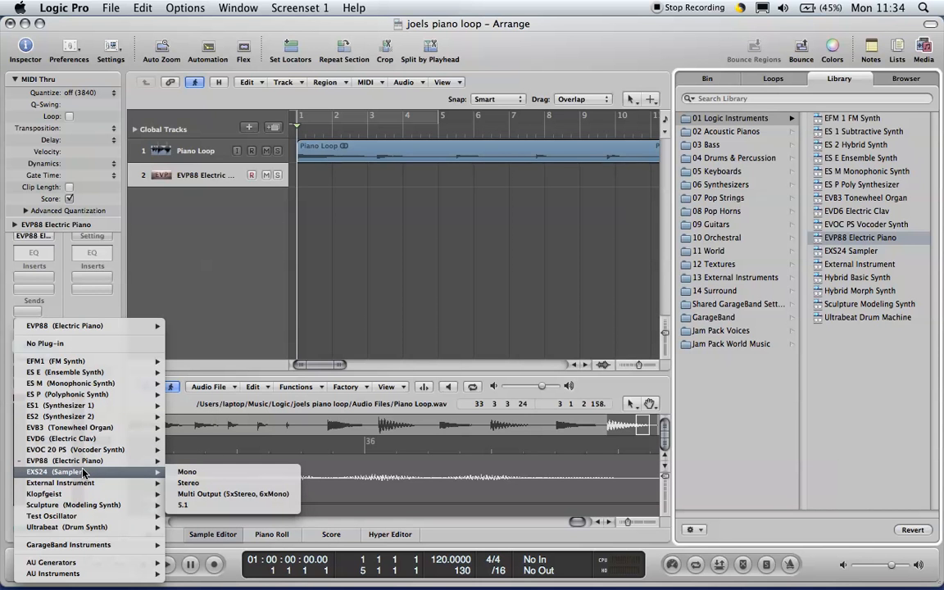
left_click(188, 482)
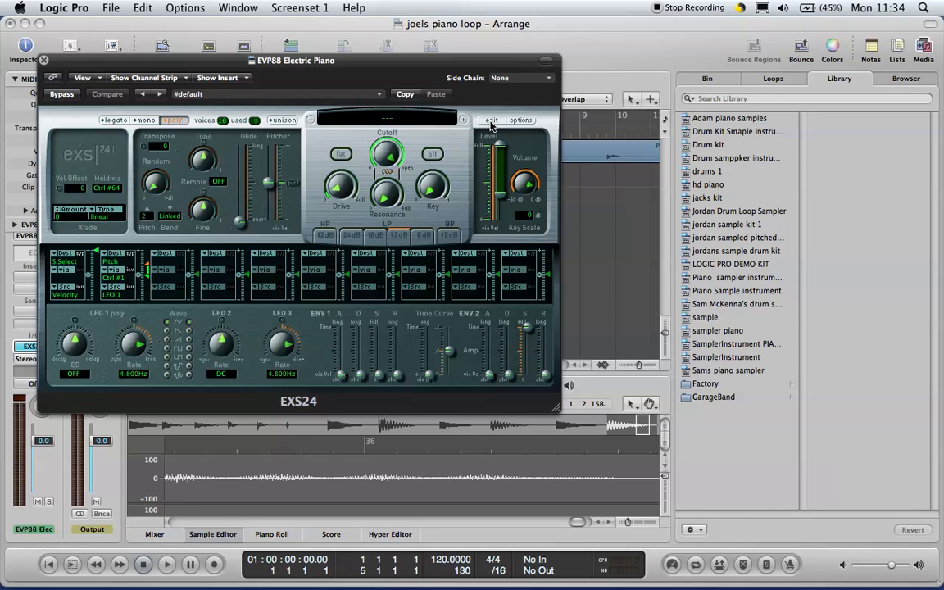
- Open the EXS24 Instrument Editor and create a new sampler instrument
left_click(491, 121)
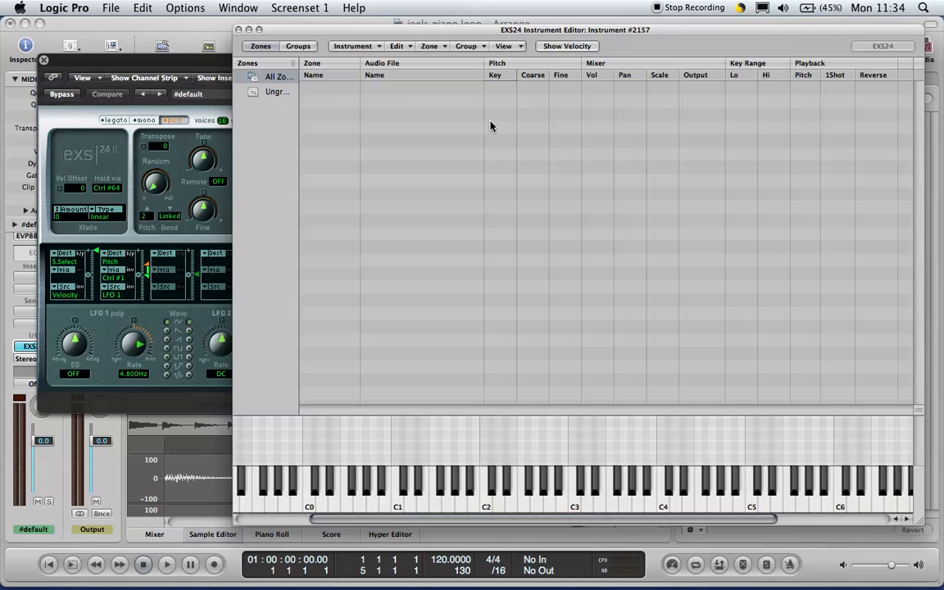
left_click_drag(614, 29, 561, 32)
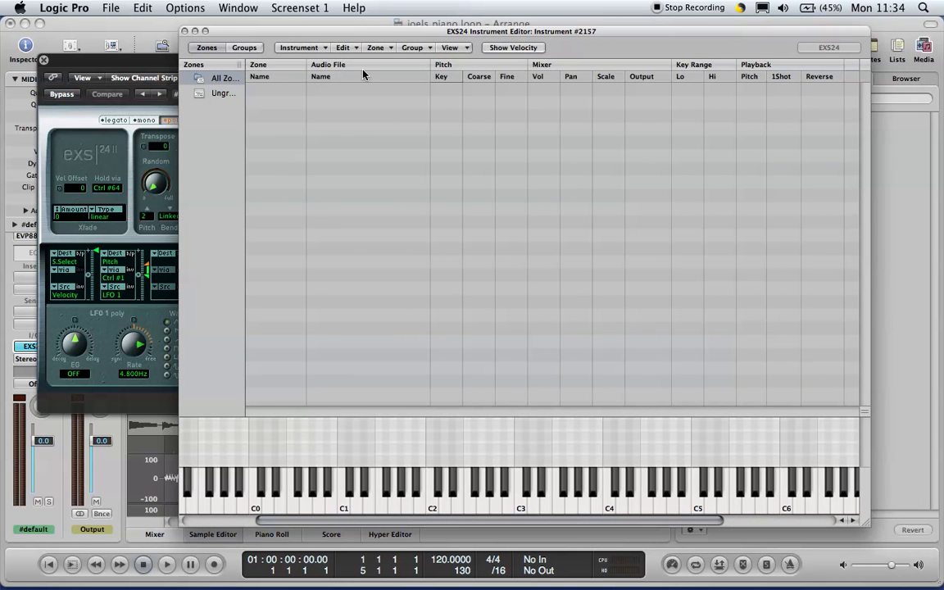
left_click(289, 48)
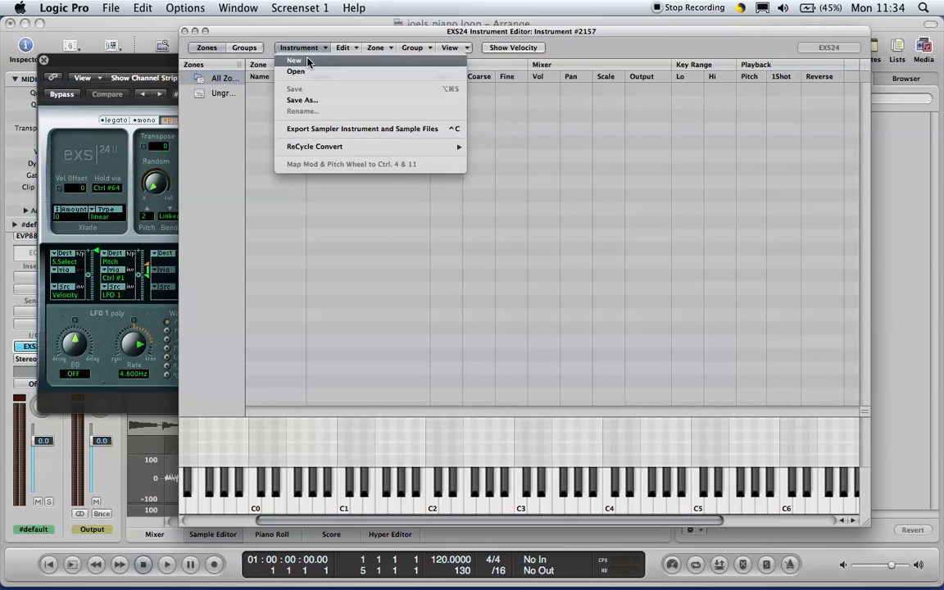
left_click(309, 62)
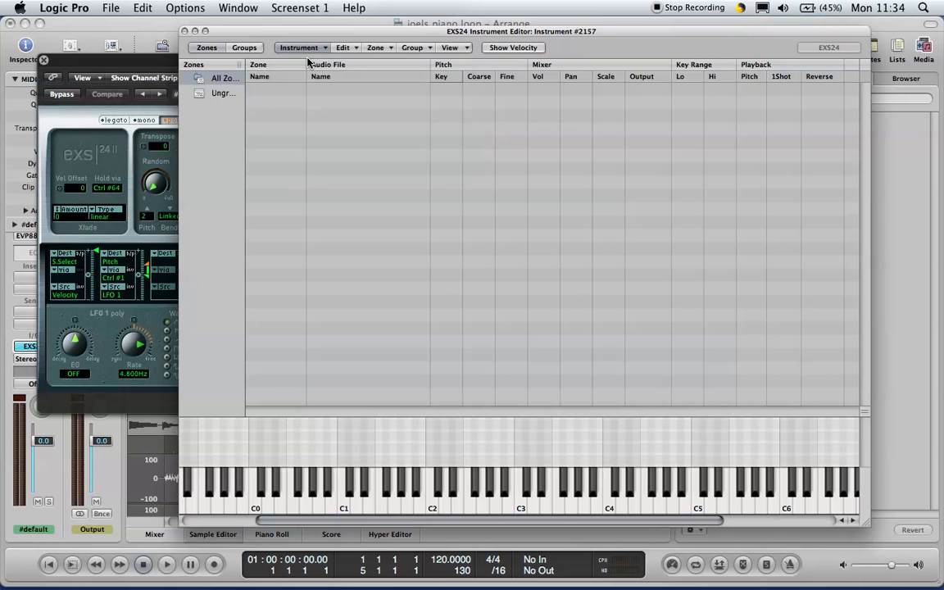
- Start loading multiple samples into the instrument and add chord c1.wav, chord c2.wav and chord c3.wav from the joels piano folder
left_click(379, 48)
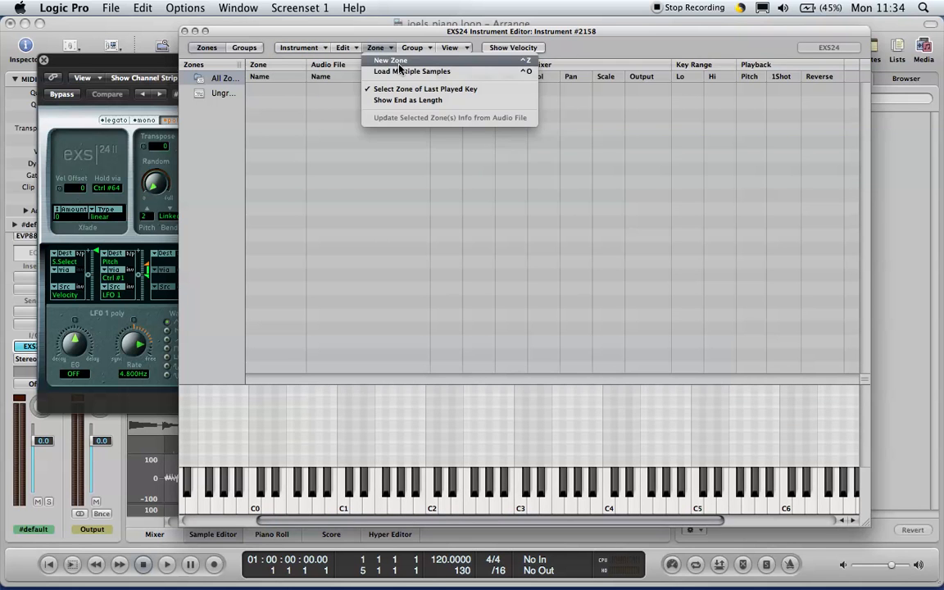
left_click(400, 72)
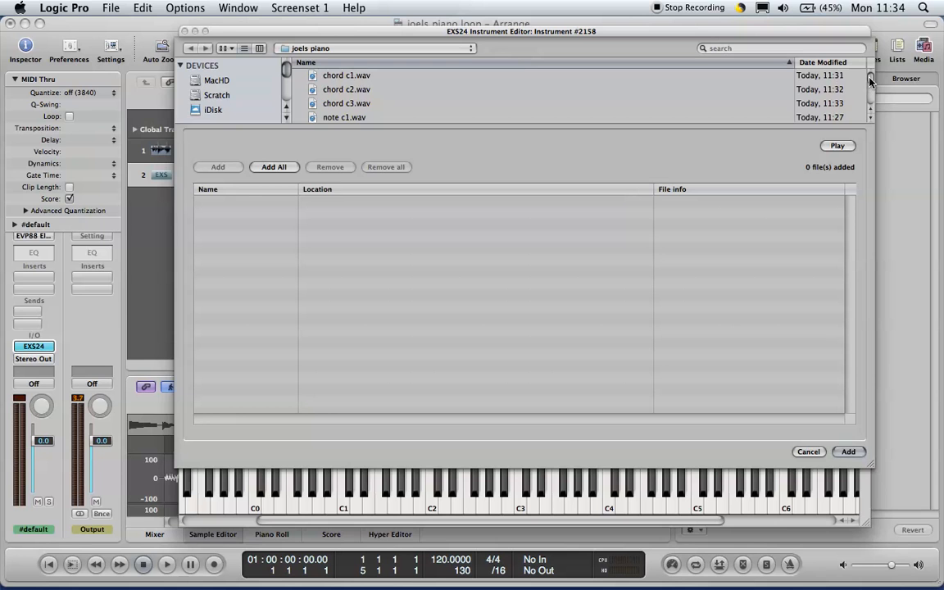
mouse_move(870, 80)
left_mouse_down()
mouse_move(870, 100)
mouse_move(872, 92)
left_mouse_up()
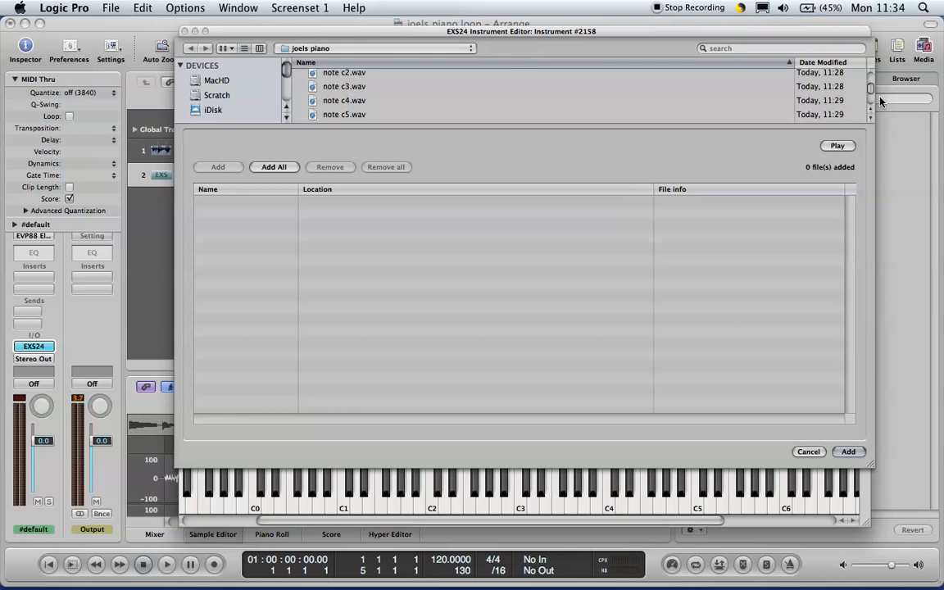
left_click_drag(881, 101, 877, 80)
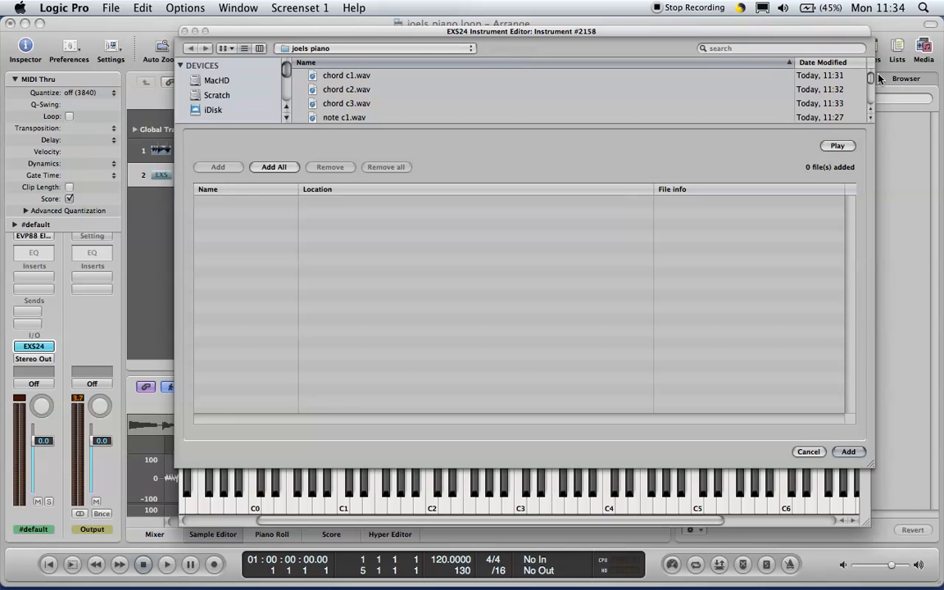
left_click(342, 76)
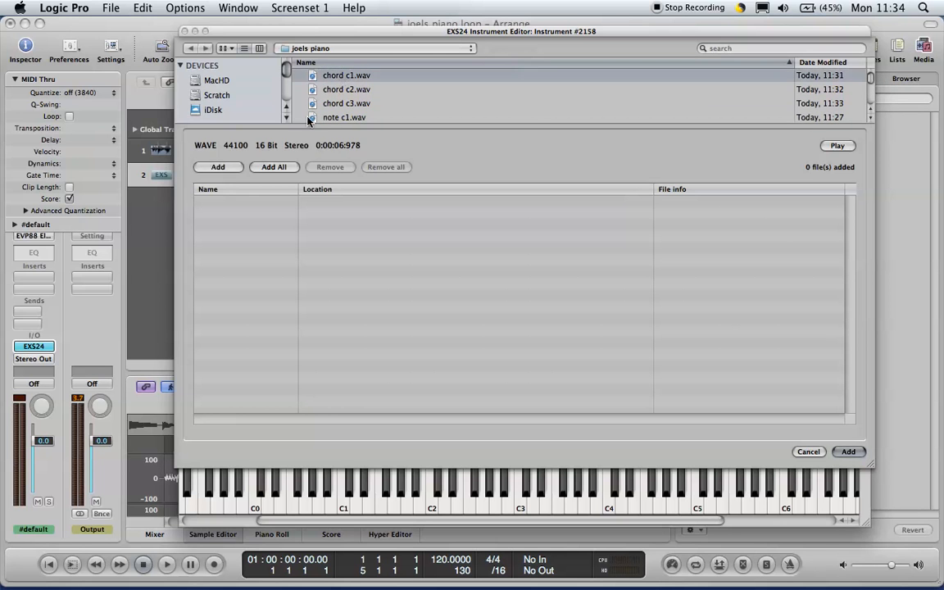
left_click(219, 167)
left_click(352, 91)
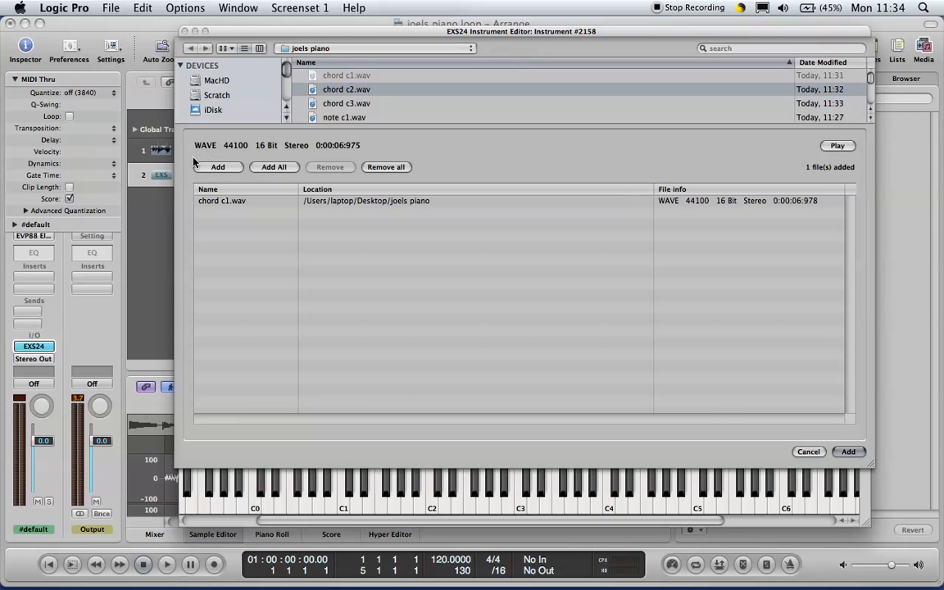
left_click(216, 167)
left_click(351, 104)
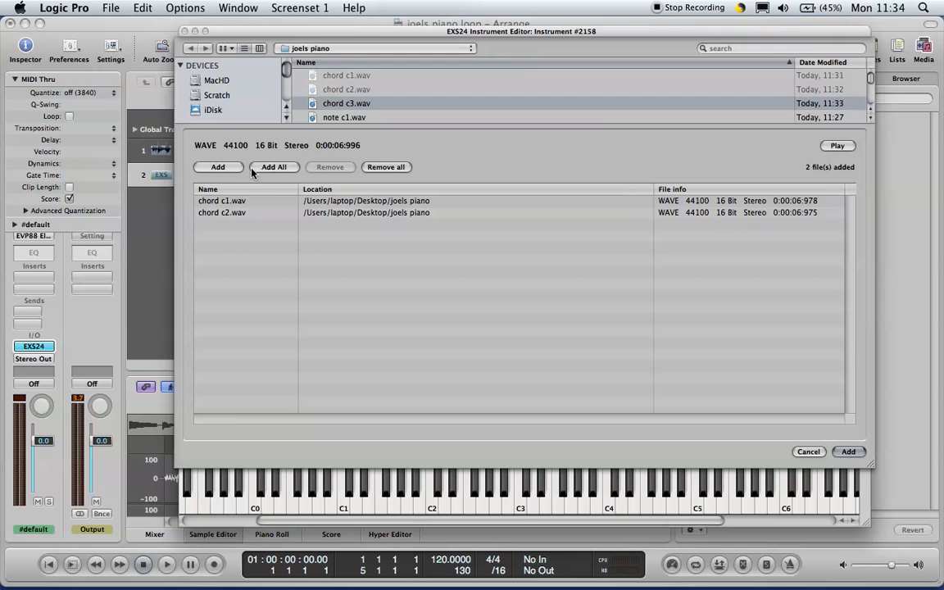
left_click(217, 167)
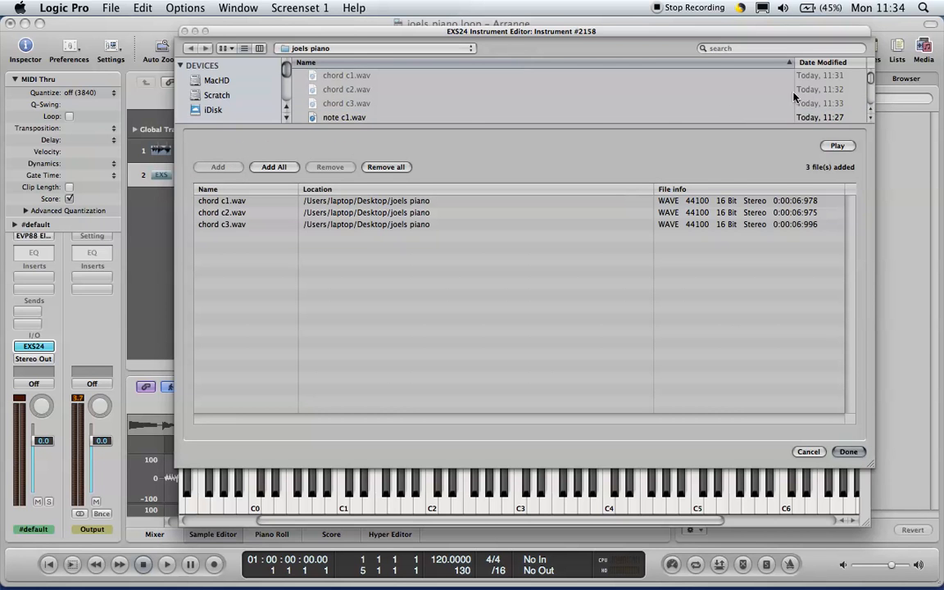
- Add wobble note c1.wav, wobble note c2.wav and wobble note c3.wav to the list of samples to load
left_click_drag(871, 80, 871, 102)
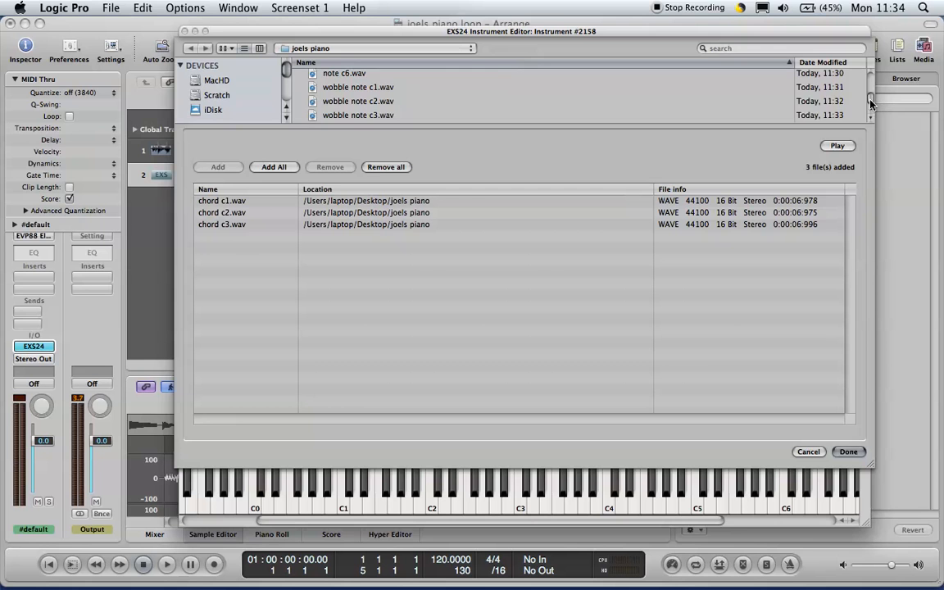
left_click(362, 86)
left_click(217, 167)
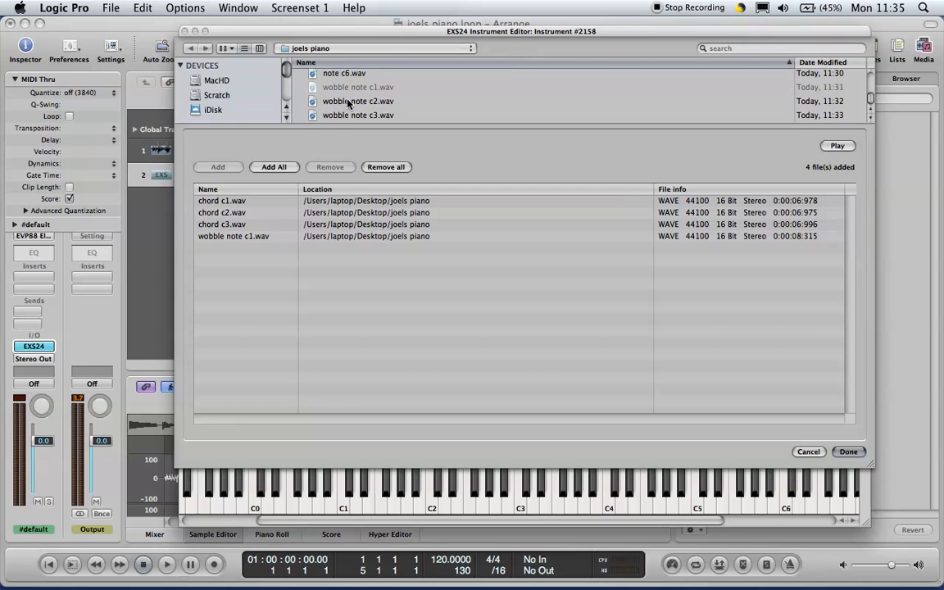
left_click(352, 102)
left_click(218, 167)
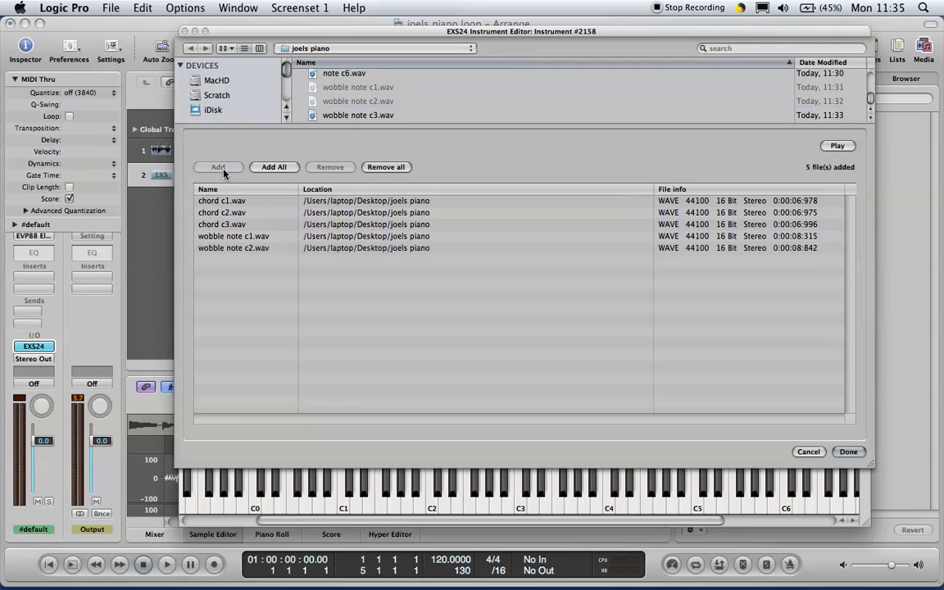
left_click(373, 116)
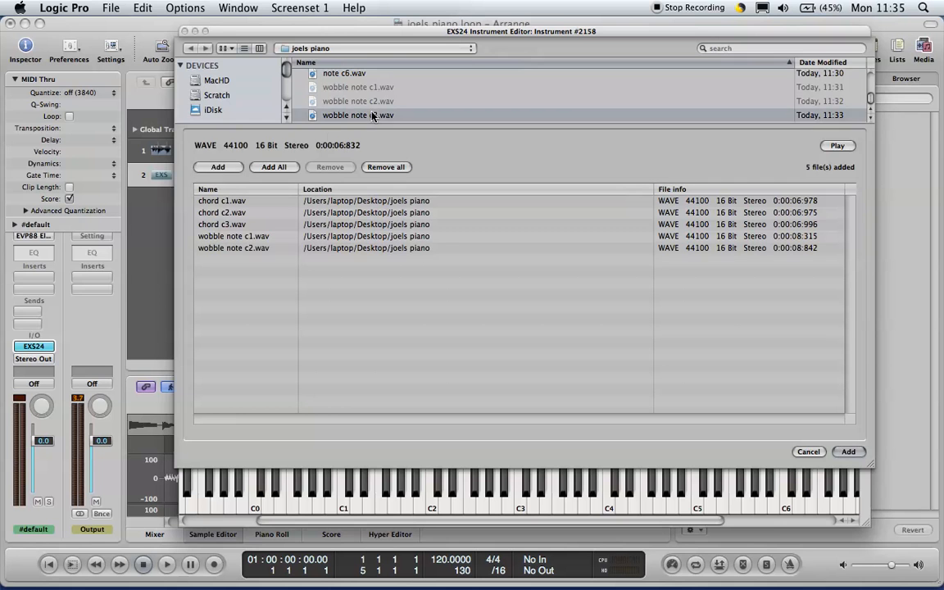
left_click(218, 167)
- Add note c1.wav, note c2.wav and note c3.wav to the list of samples to load
left_click_drag(871, 103, 871, 86)
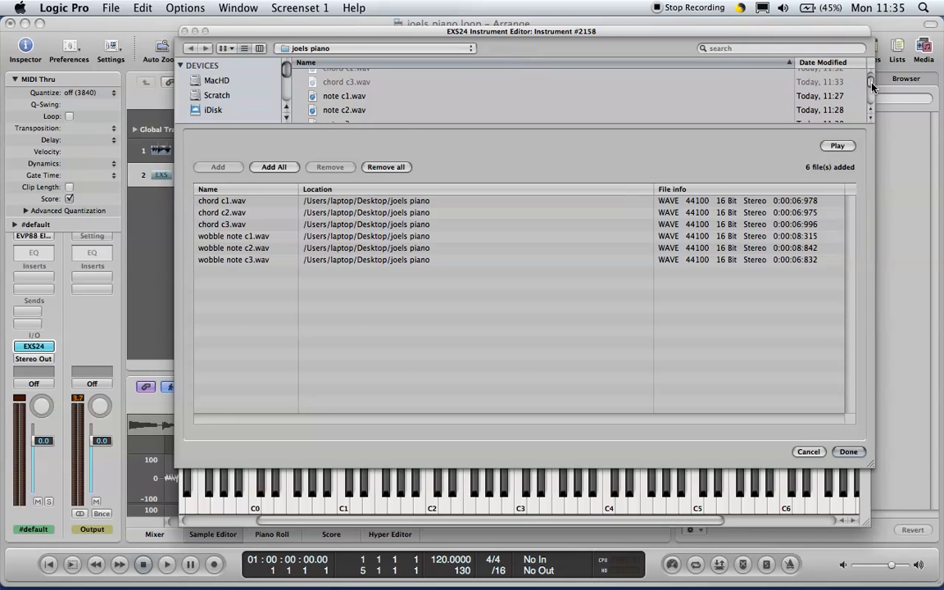
left_click(338, 97)
left_click(218, 167)
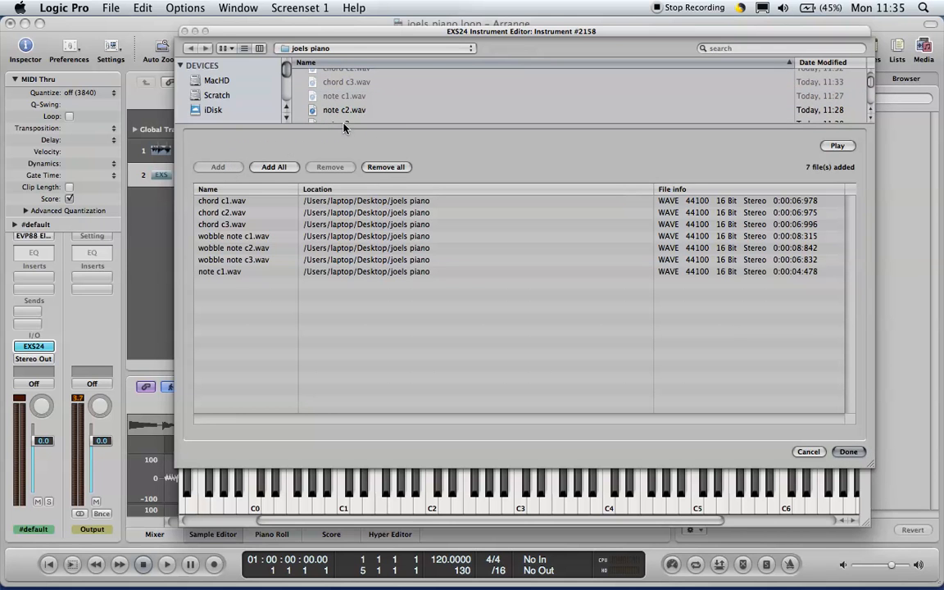
left_click(312, 110)
left_click(220, 167)
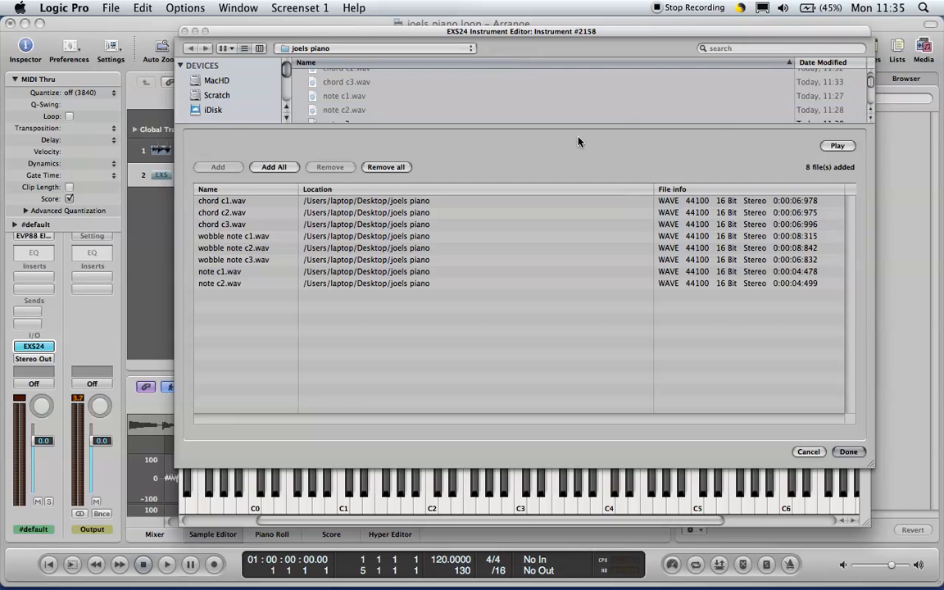
left_click_drag(871, 86, 872, 93)
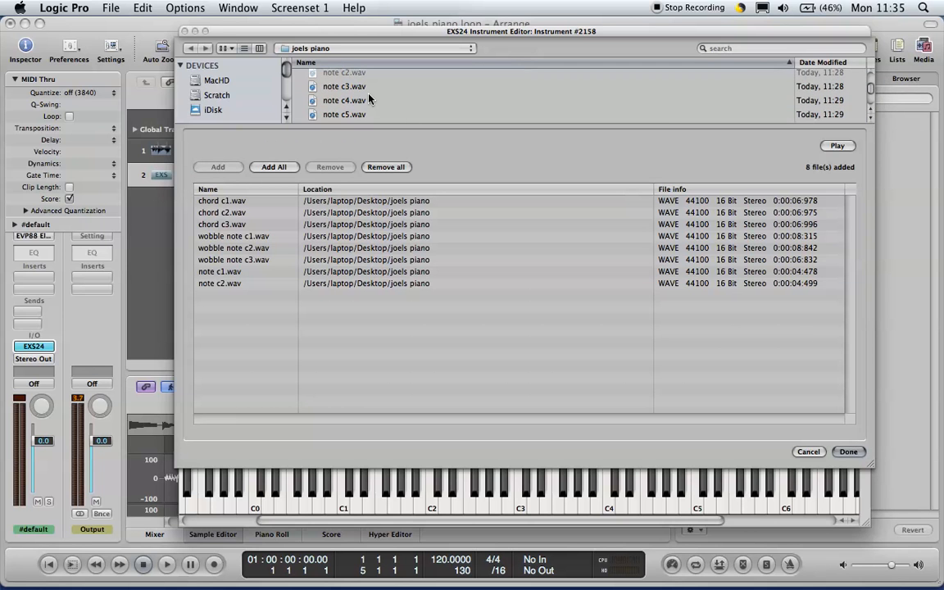
left_click(344, 86)
left_click(218, 166)
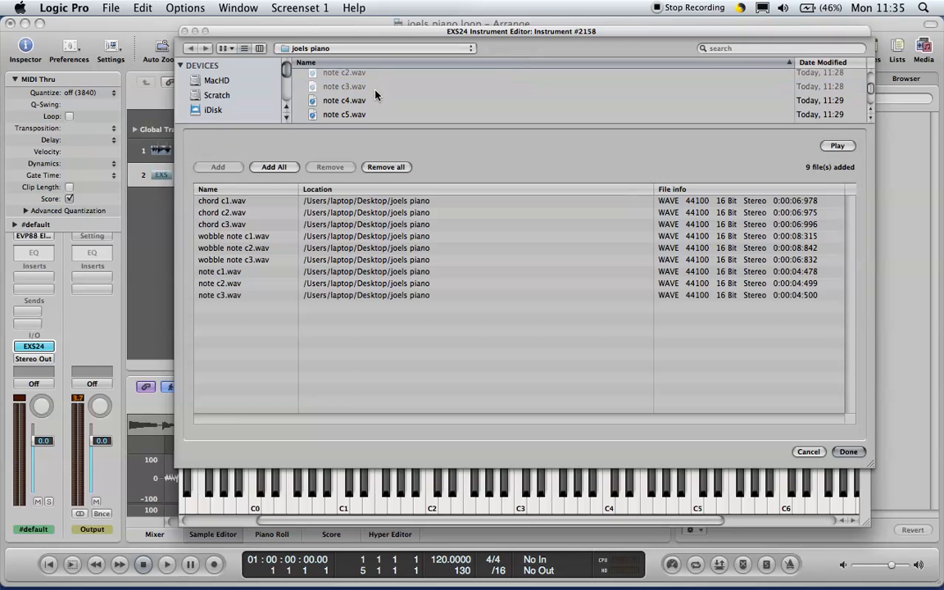
- Add note c4.wav, note c5.wav and note c6.wav to the list of samples to load
left_click(375, 99)
left_click(218, 167)
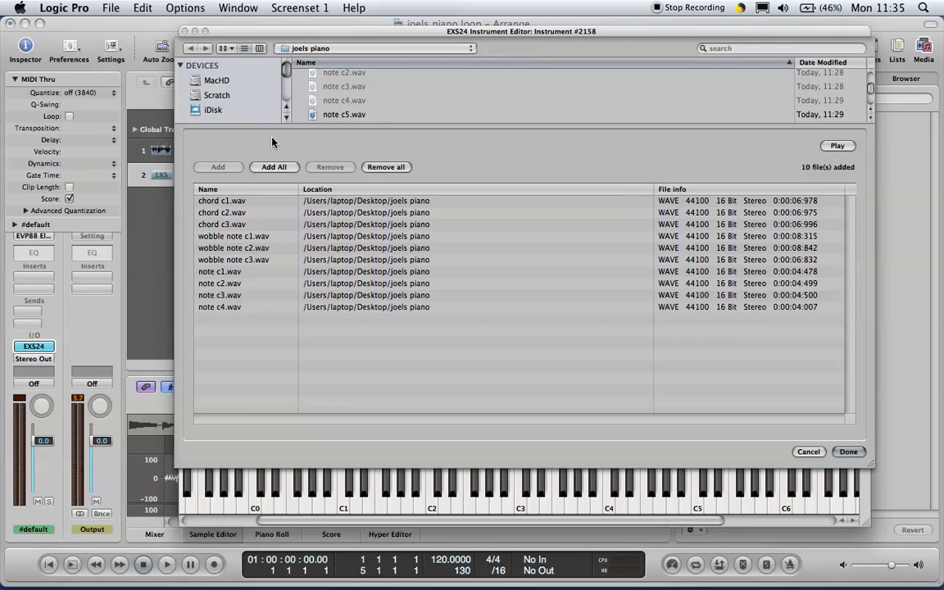
left_click(344, 114)
left_click(218, 167)
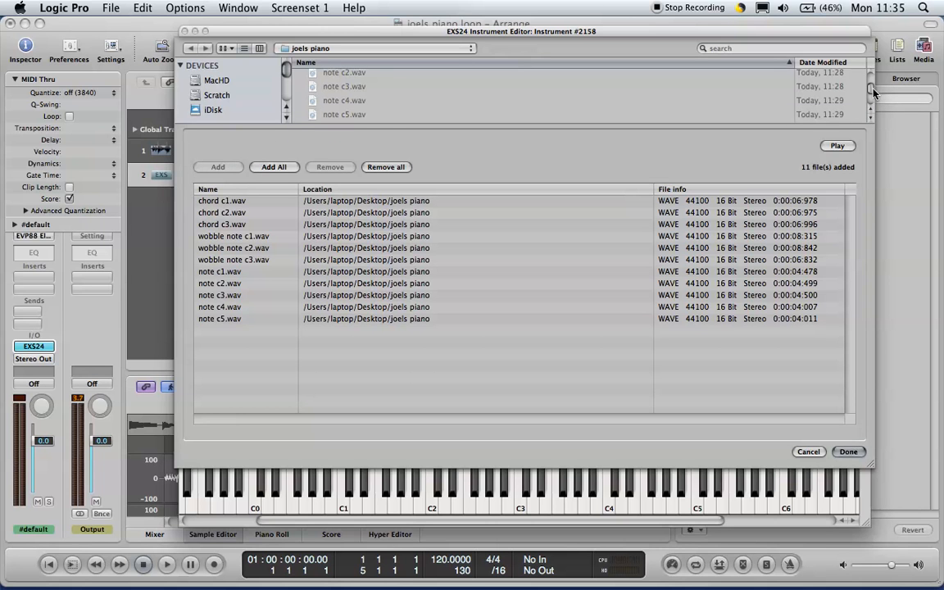
scroll(873, 92, "down", 2)
left_click(329, 109)
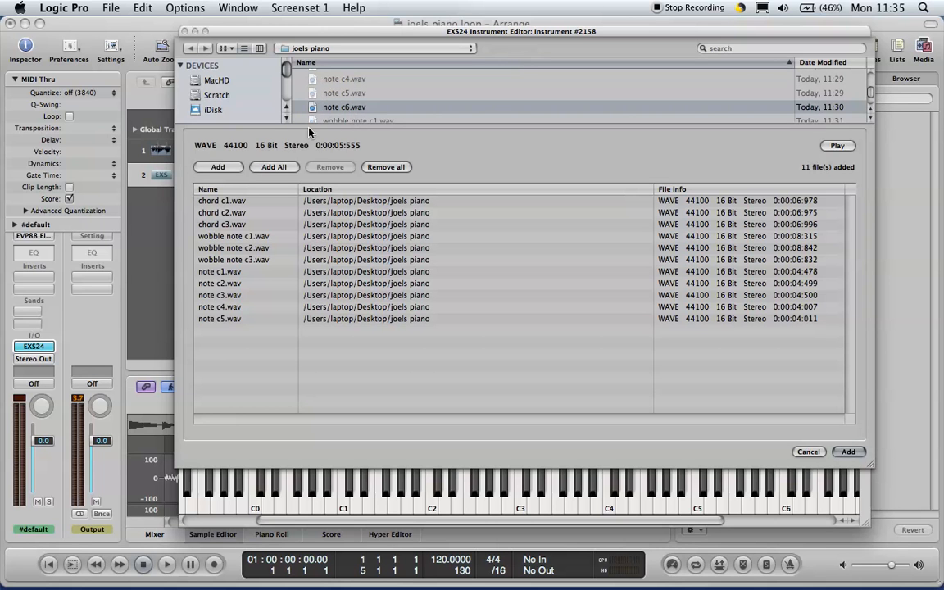
left_click(235, 169)
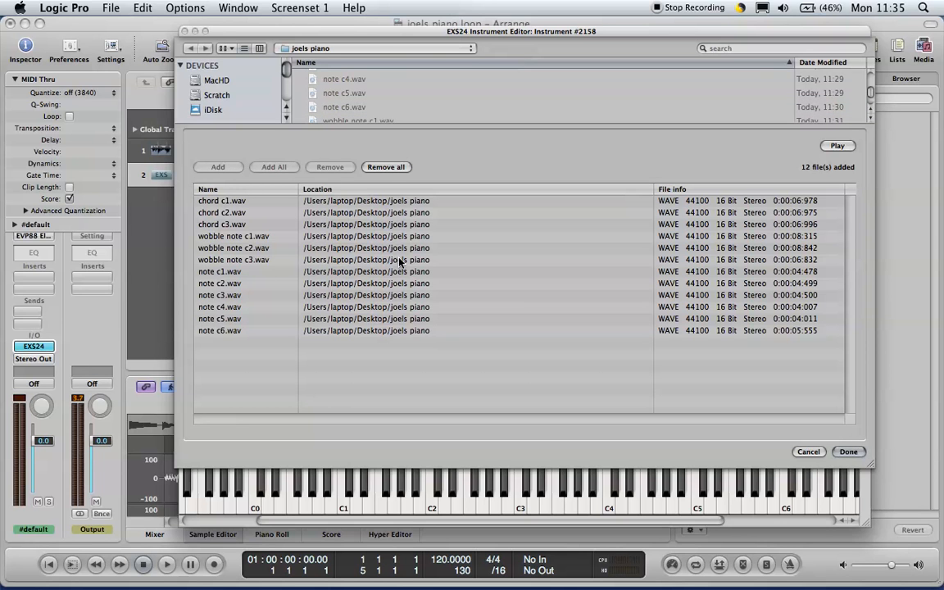
- Finish the sample selection and map the files as contiguous zones 2 notes wide, starting at C1
left_click(848, 451)
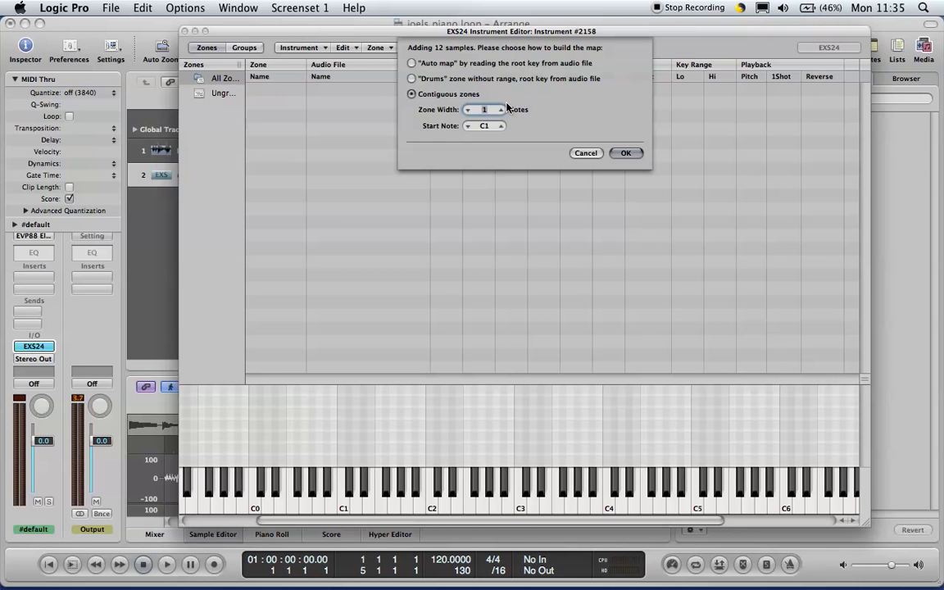
type("2")
left_click(625, 152)
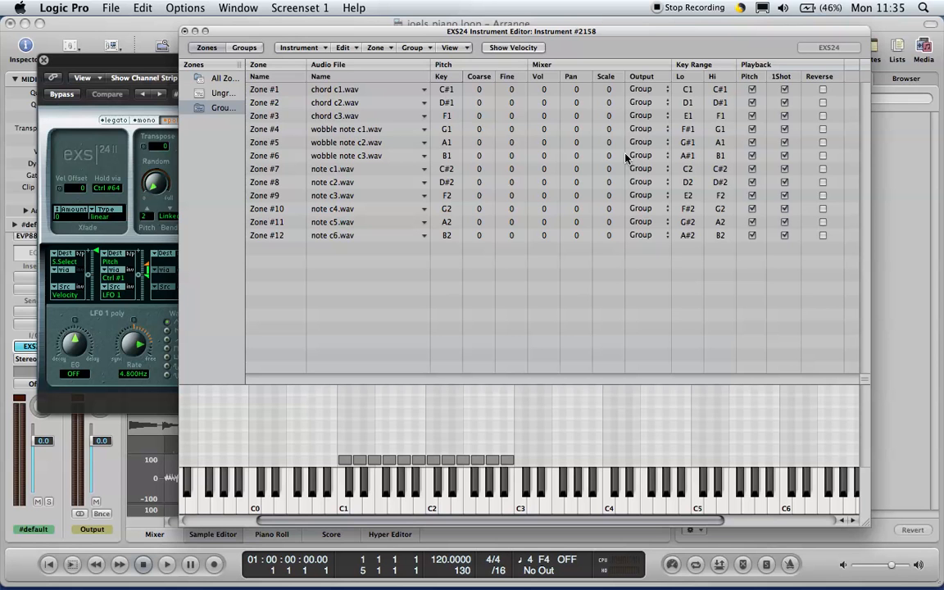
- Audition the mapped chord, wobble note and note samples by playing keys between C1 and B2 on the editor's keyboard
left_click(347, 490)
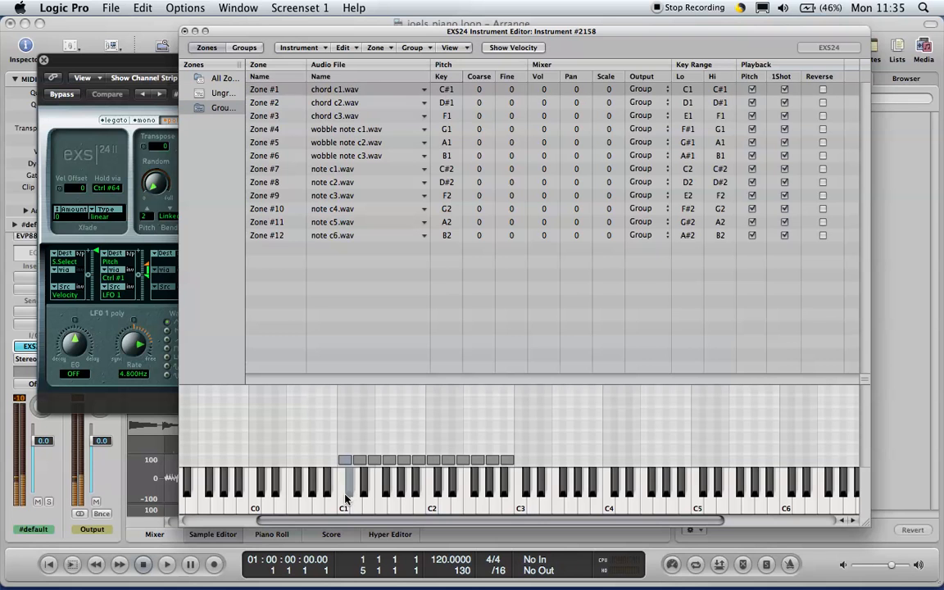
left_click(363, 490)
left_click(398, 491)
left_click(372, 493)
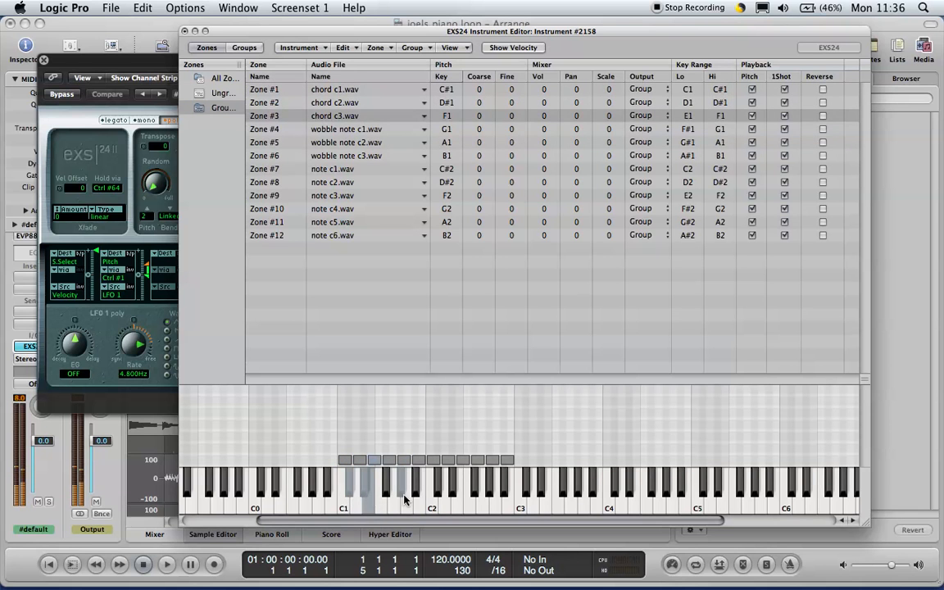
left_click(392, 508)
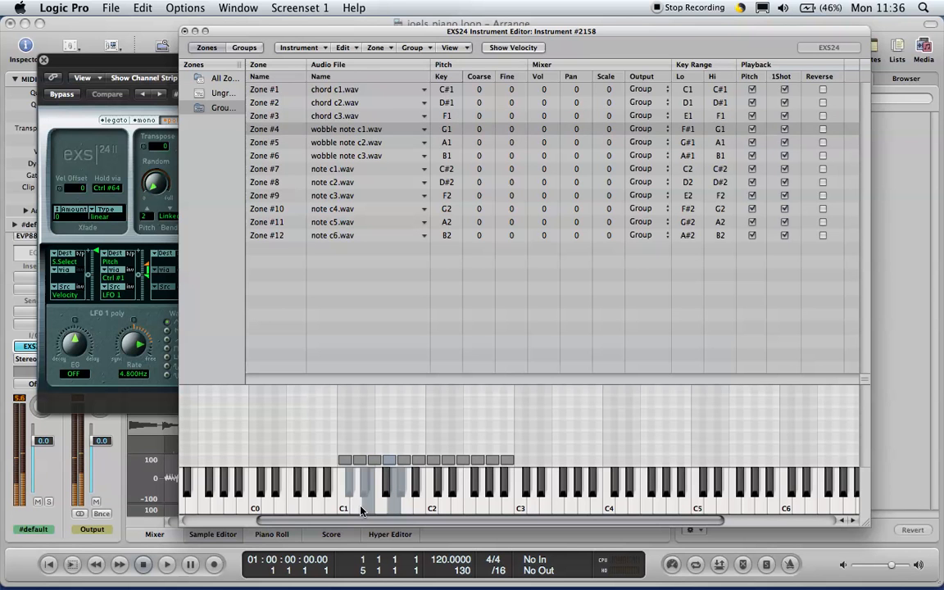
left_click(355, 506)
left_click(471, 503)
left_click(485, 503)
left_click(497, 503)
left_click(509, 503)
left_click(495, 504)
left_click(483, 503)
left_click(472, 504)
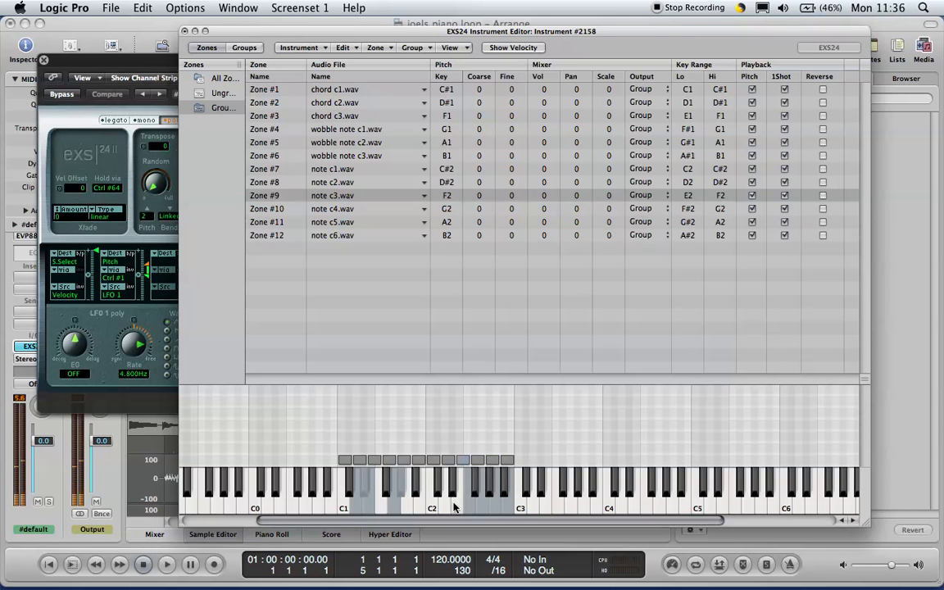
left_click(451, 495)
left_click(457, 512)
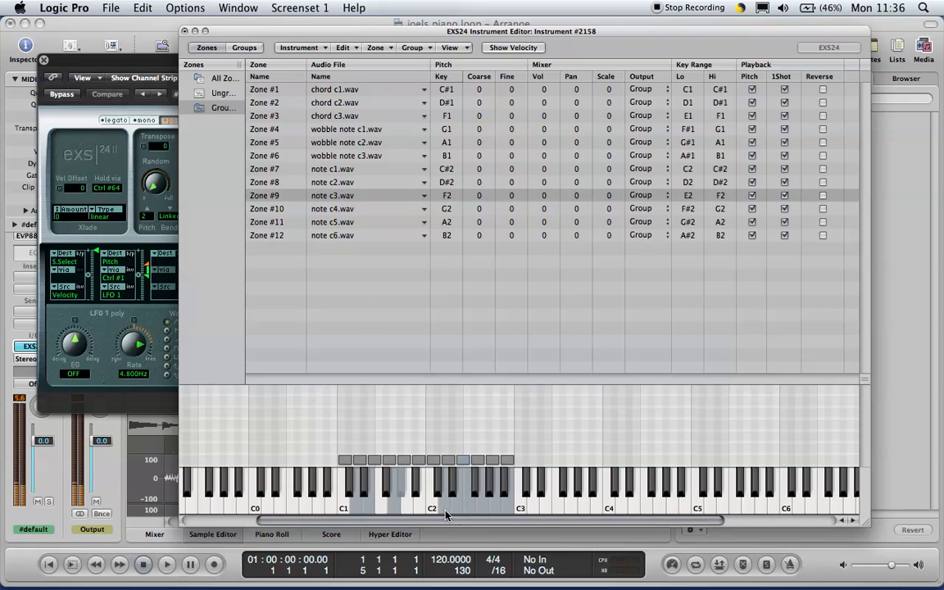
left_click(430, 506)
left_click(419, 506)
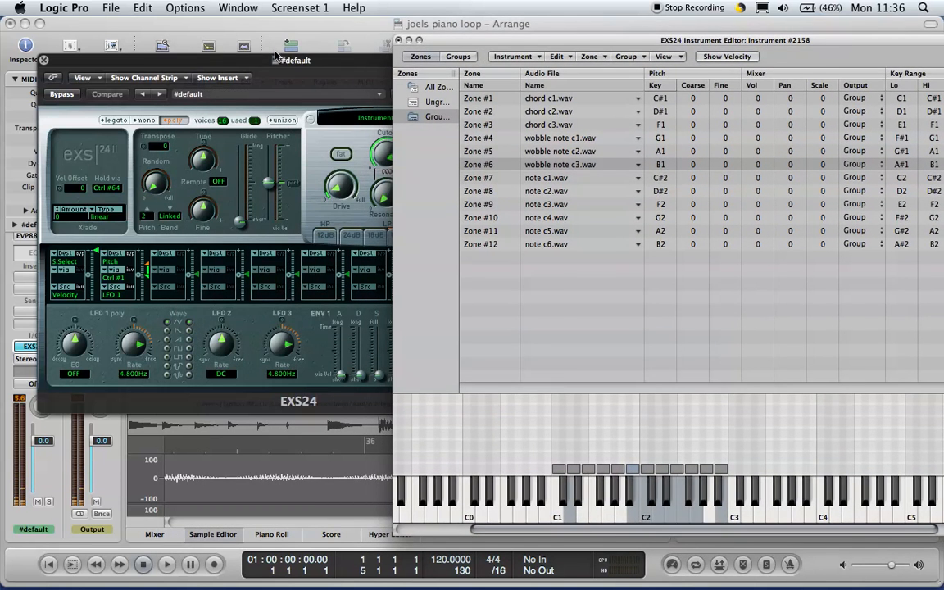
- Solo the #default track, with the EXS24 window moved clear of it, and record a short part played on the mapped keys
left_click_drag(232, 65, 942, 117)
left_click(277, 179)
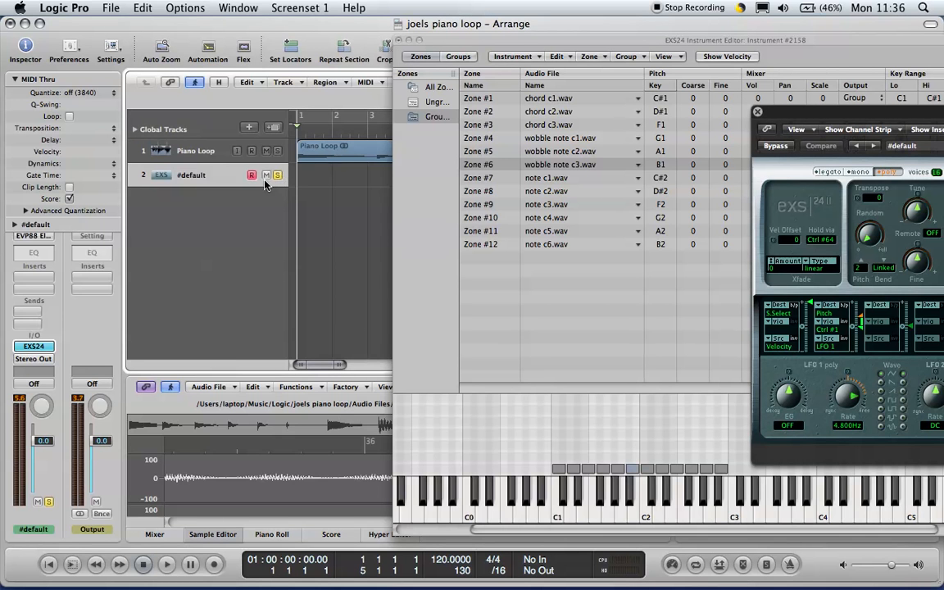
key("r")
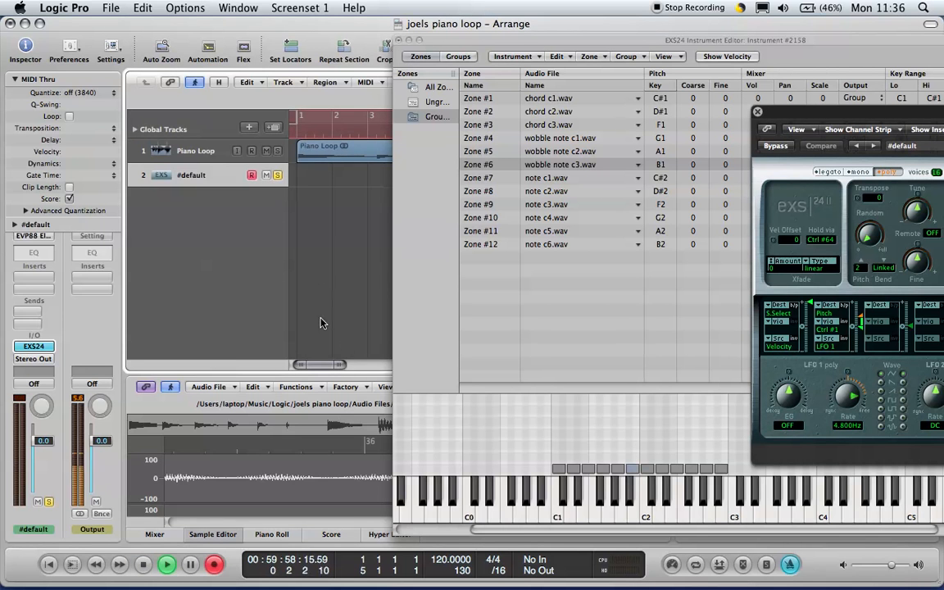
left_click(646, 513)
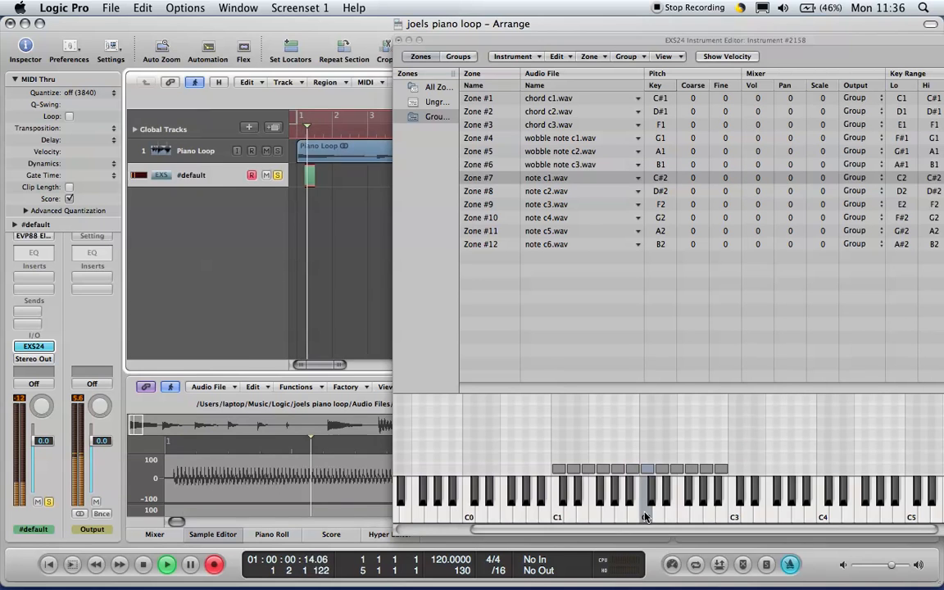
left_click(656, 512)
left_click(637, 512)
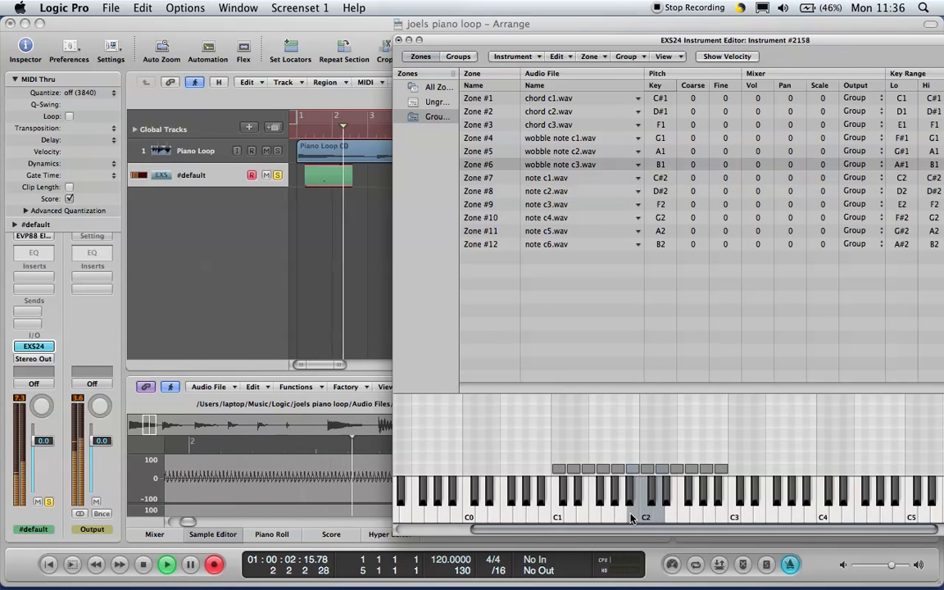
left_click(646, 514)
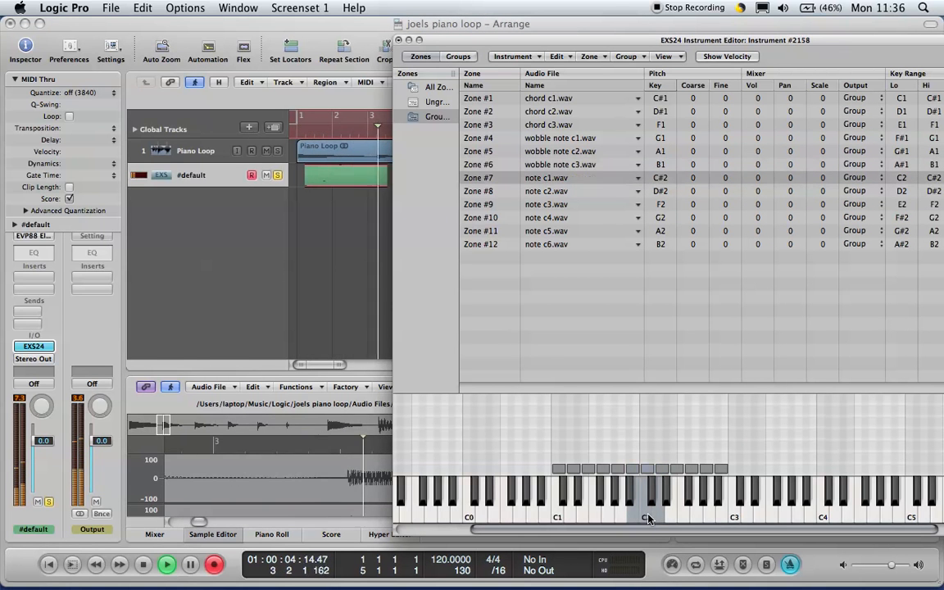
left_click(660, 515)
left_click(633, 513)
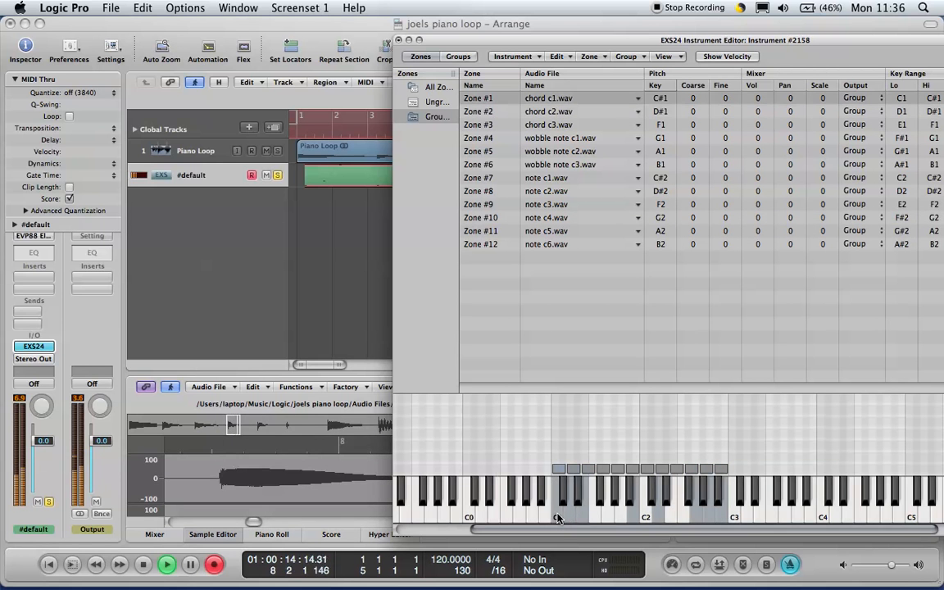
left_click(346, 333)
key("space")
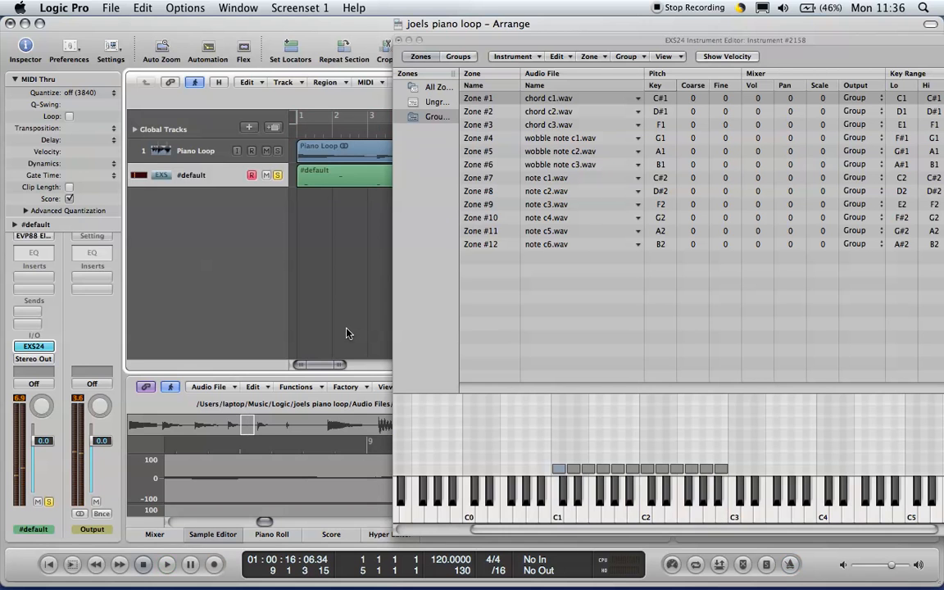
- Play the recorded #default region back from the start of the project and pause it around bar 6
key("Return")
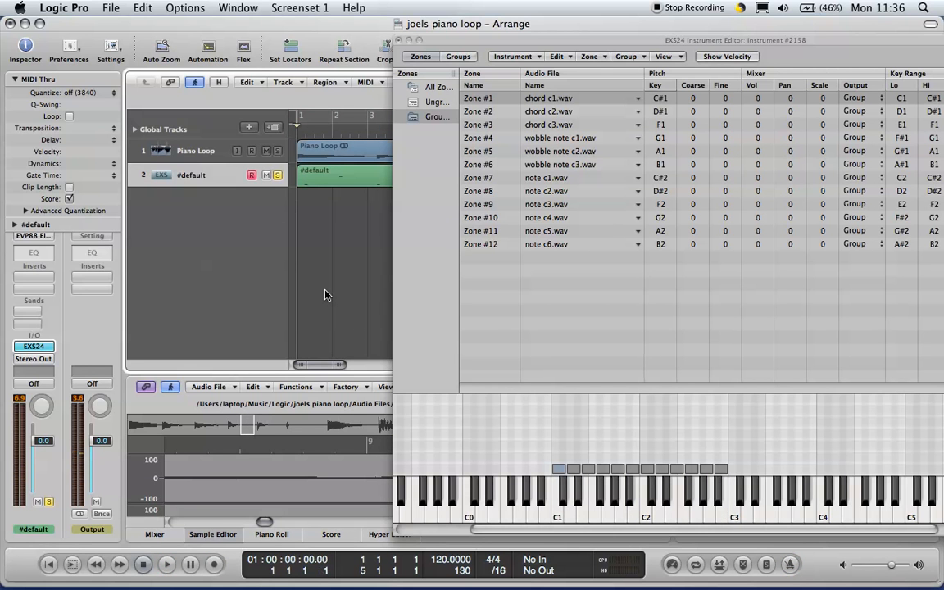
key("space")
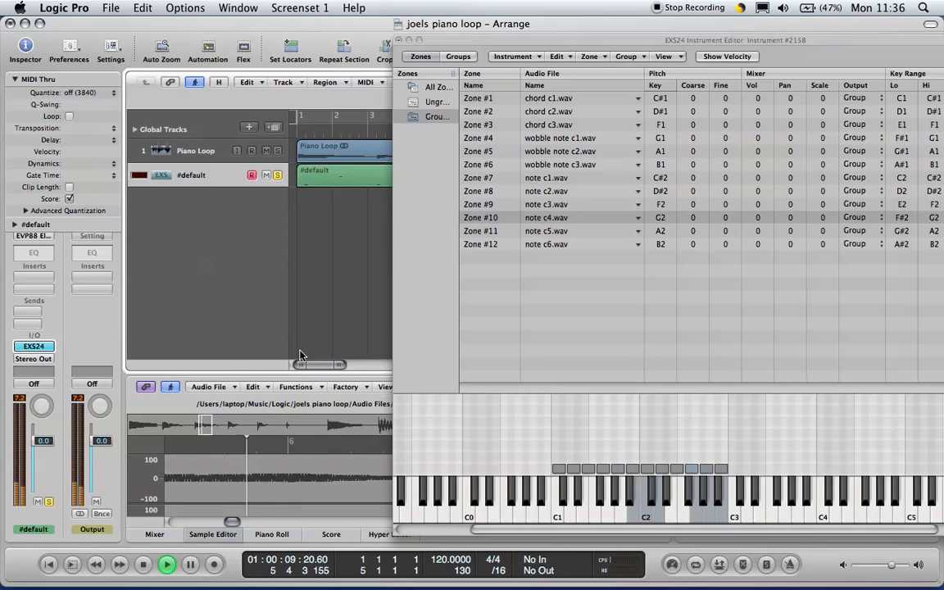
left_click(190, 564)
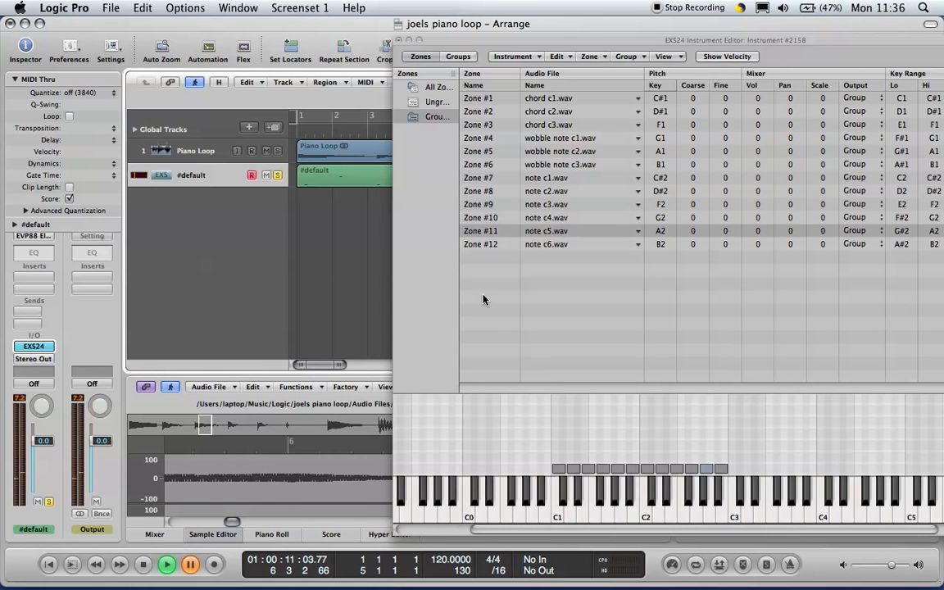